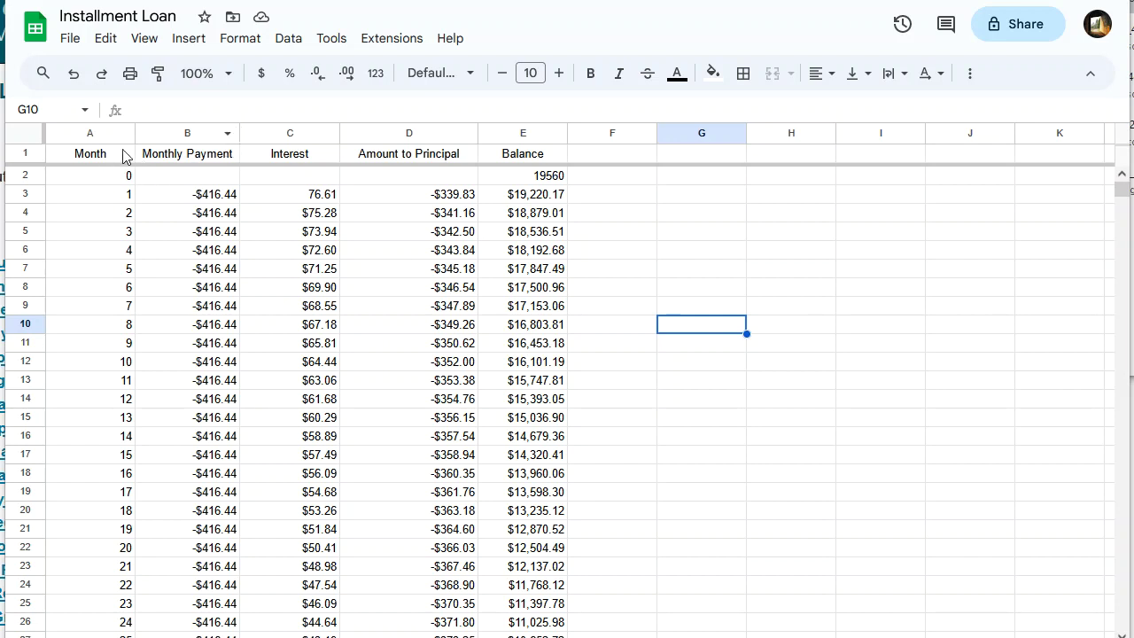
Narrow the Month and Amount to Principal columns and make header row 1 taller
{"action": "left_click_drag", "start_coordinate": [135, 132], "coordinate": [116, 133]}
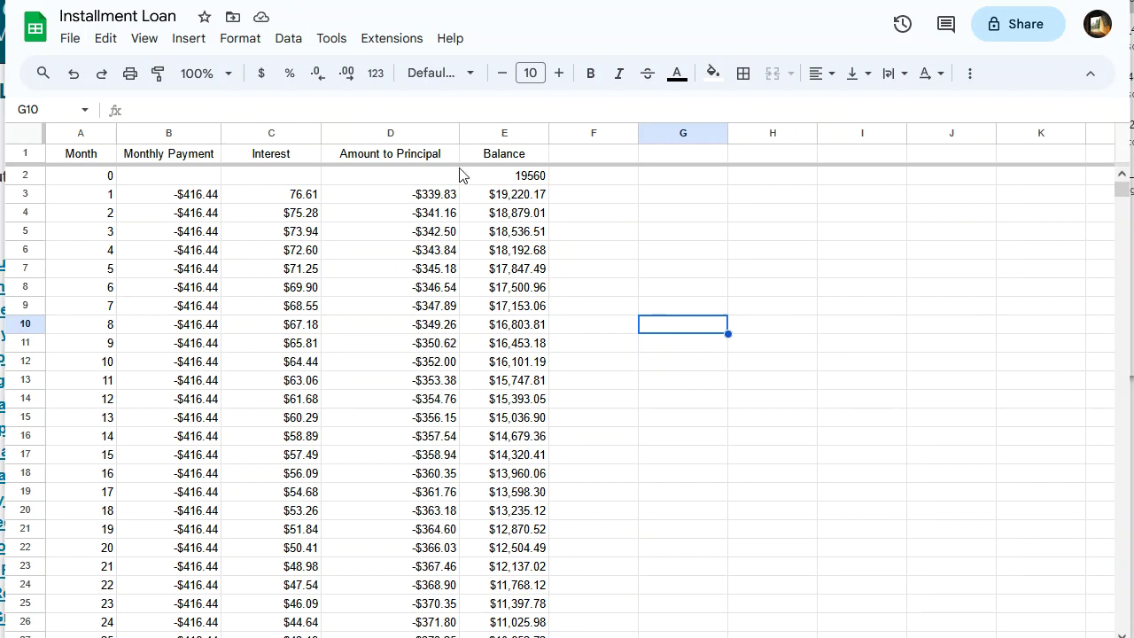
{"action": "left_click_drag", "start_coordinate": [460, 132], "coordinate": [450, 131]}
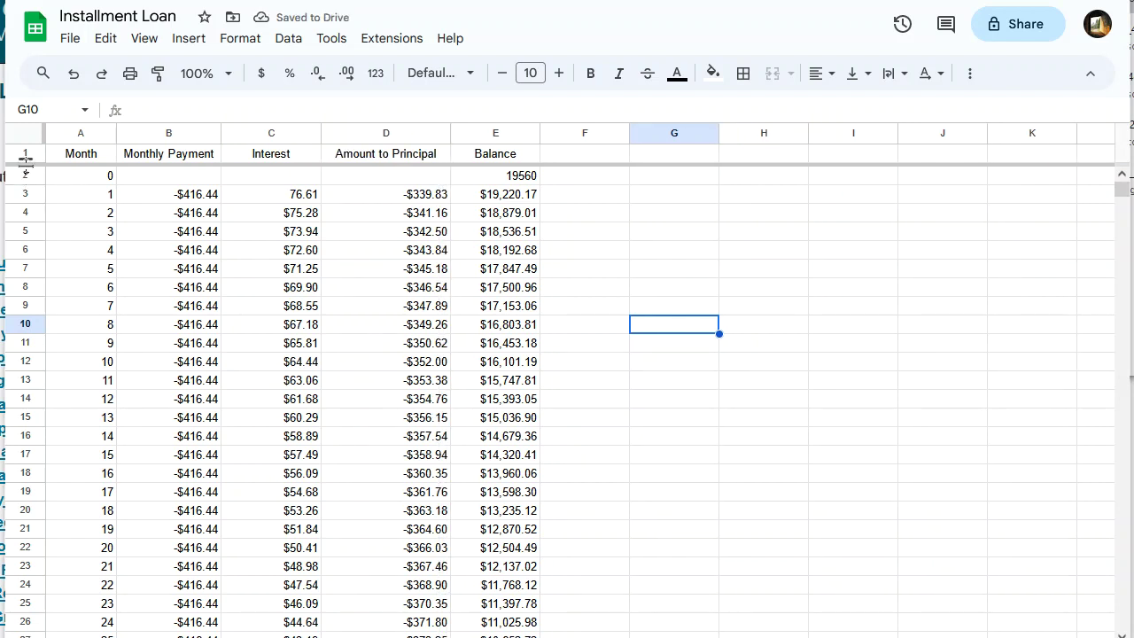
{"action": "left_click_drag", "start_coordinate": [26, 160], "coordinate": [26, 201]}
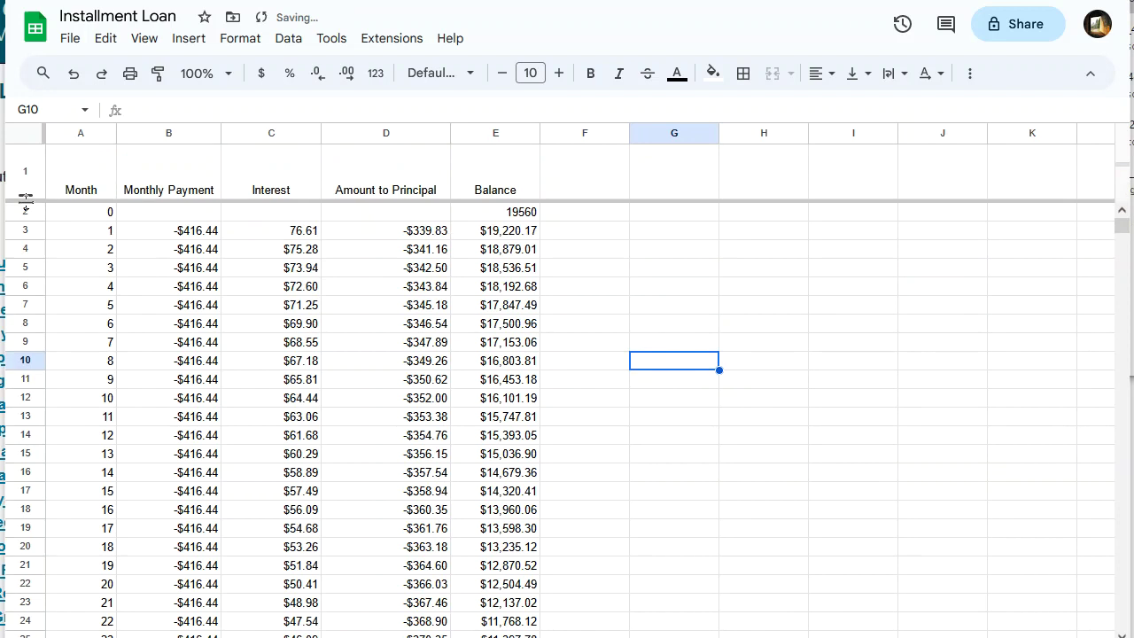
{"action": "left_click", "coordinate": [649, 284]}
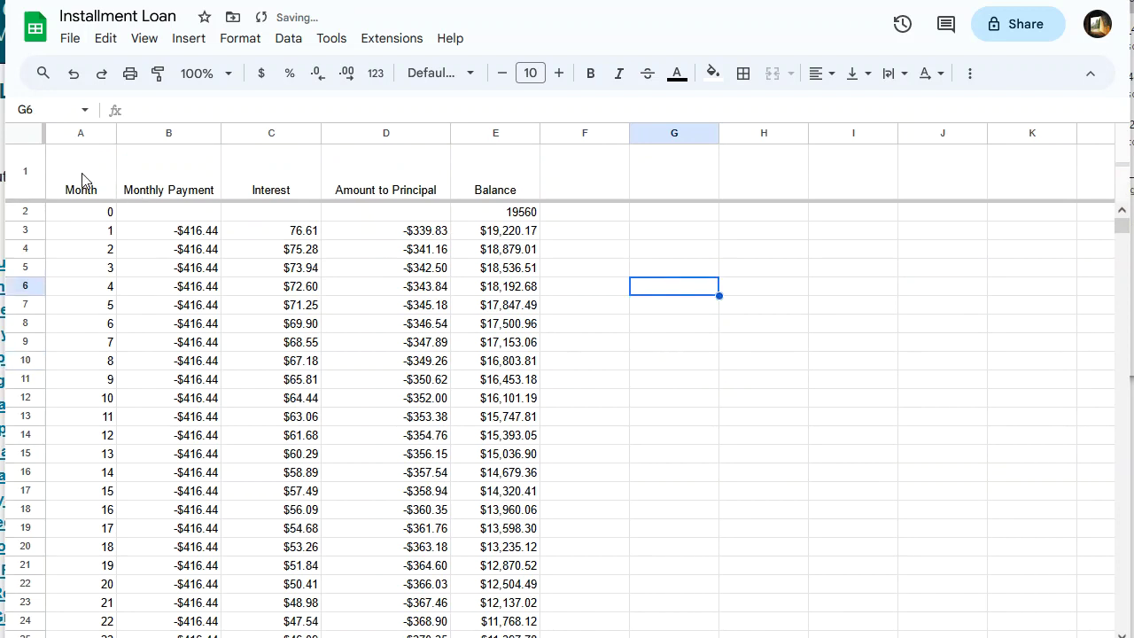
Apply Wrap text wrapping to the A1:E1 headers, Month through Balance
{"action": "left_click_drag", "start_coordinate": [83, 178], "coordinate": [490, 186]}
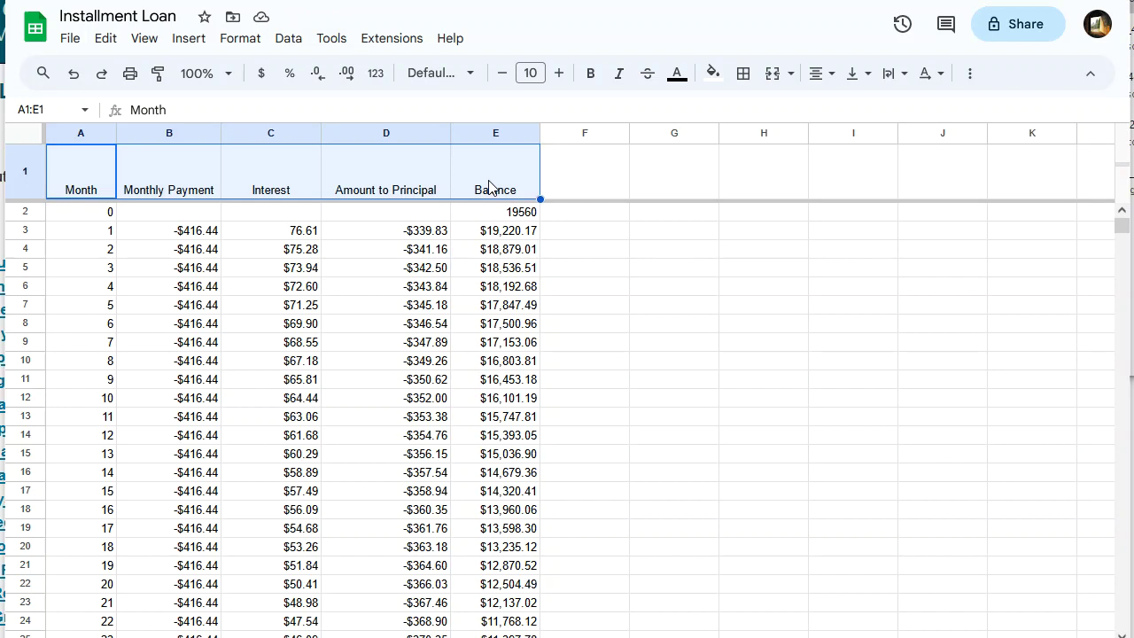
{"action": "left_click", "coordinate": [146, 40]}
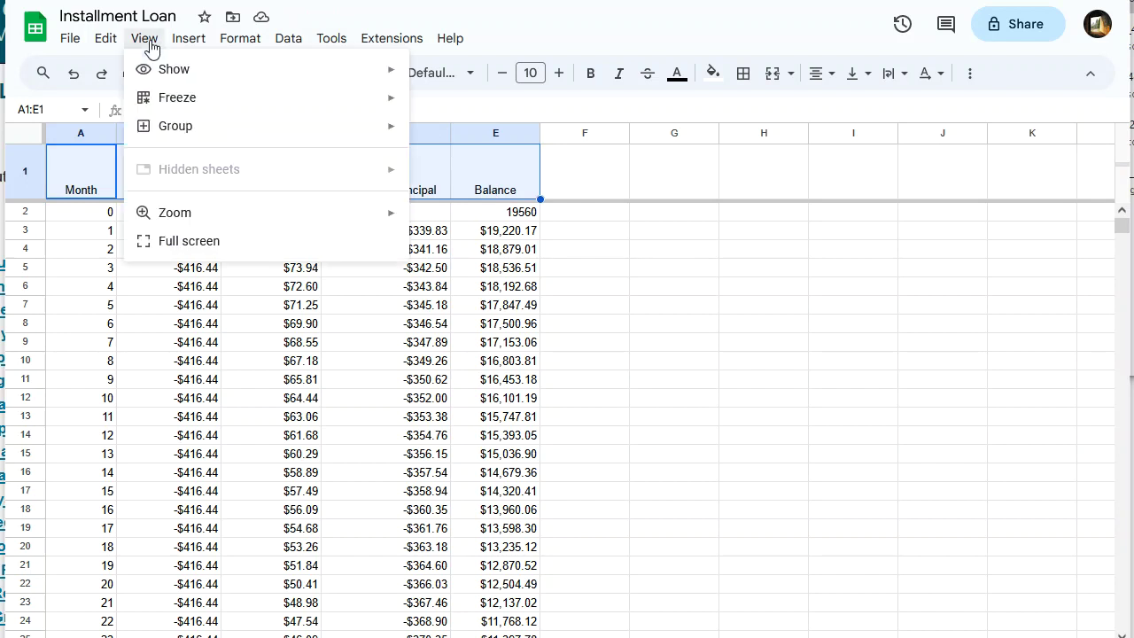
{"action": "mouse_move", "coordinate": [243, 44]}
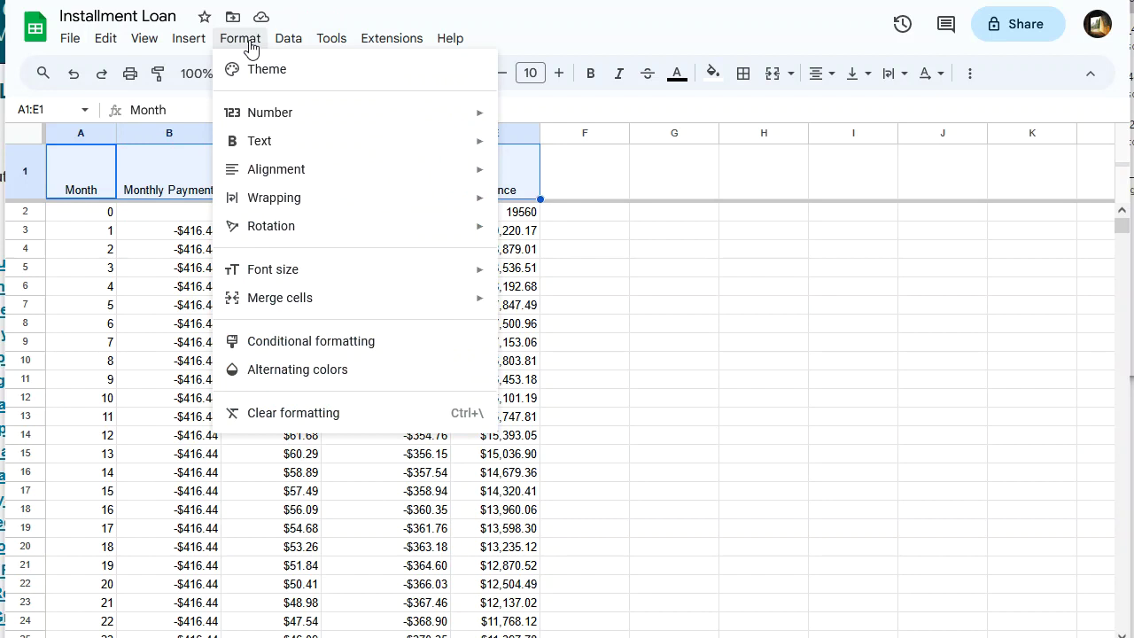
{"action": "mouse_move", "coordinate": [314, 205]}
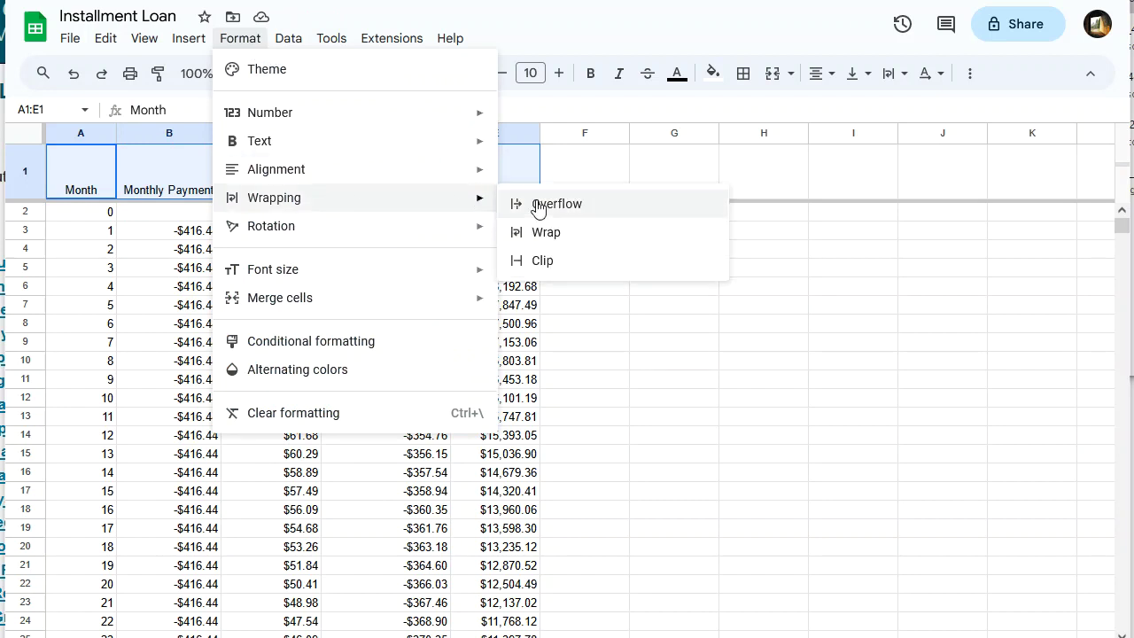
{"action": "left_click", "coordinate": [560, 238]}
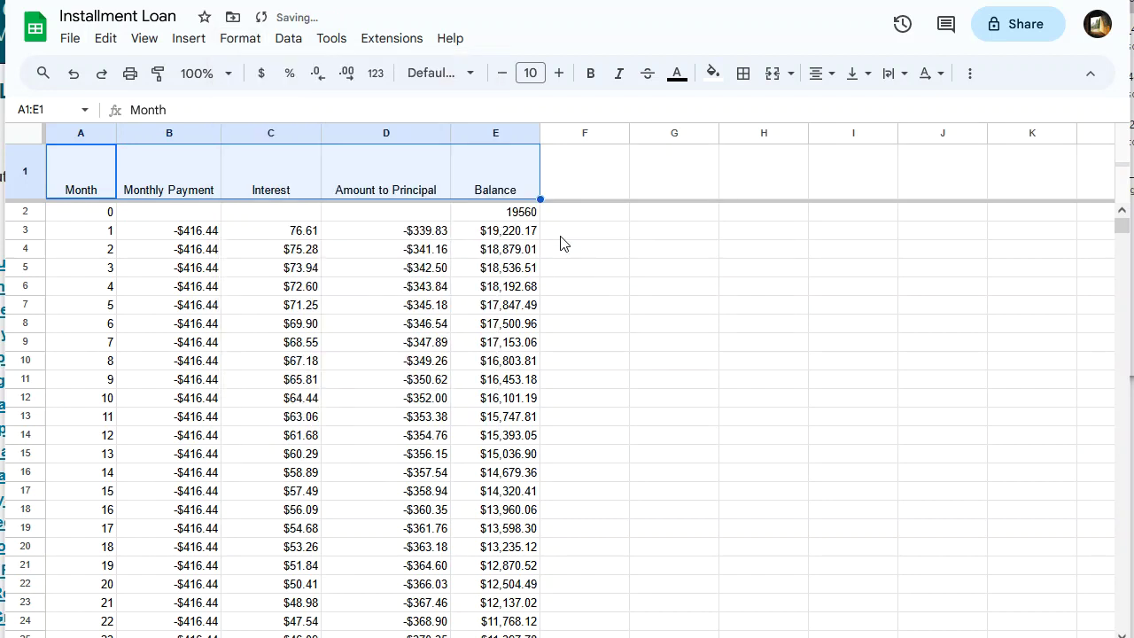
{"action": "left_click", "coordinate": [618, 270]}
Narrow the Amount to Principal, Monthly Payment and Interest columns so headings wrap to two lines
{"action": "left_click_drag", "start_coordinate": [452, 138], "coordinate": [393, 138]}
{"action": "left_click_drag", "start_coordinate": [222, 134], "coordinate": [181, 134]}
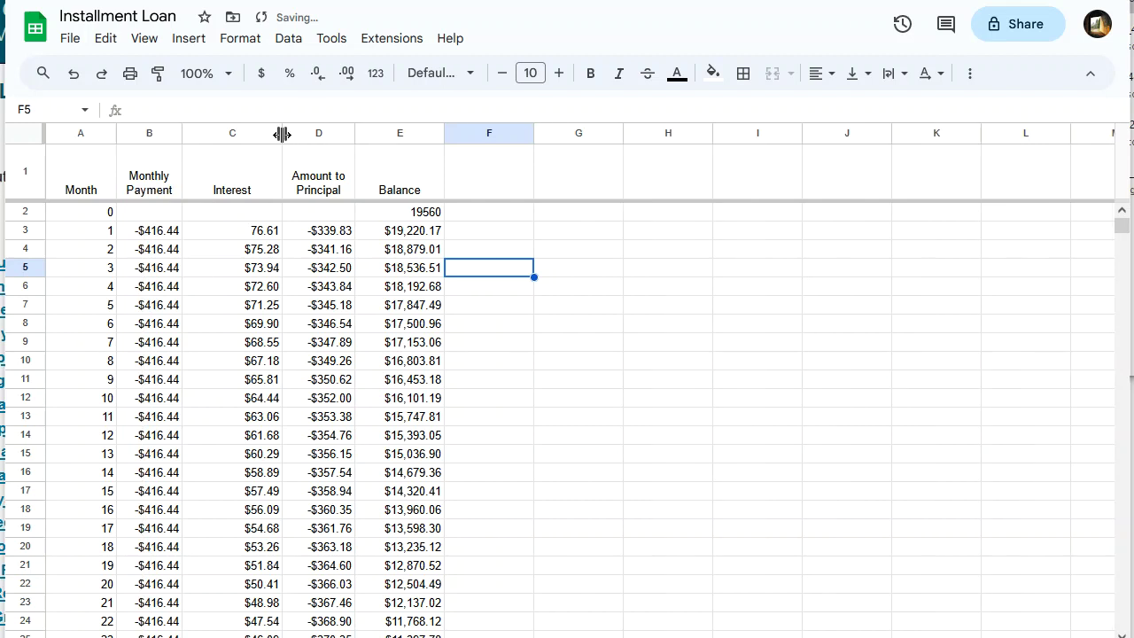
{"action": "left_click_drag", "start_coordinate": [281, 134], "coordinate": [246, 137]}
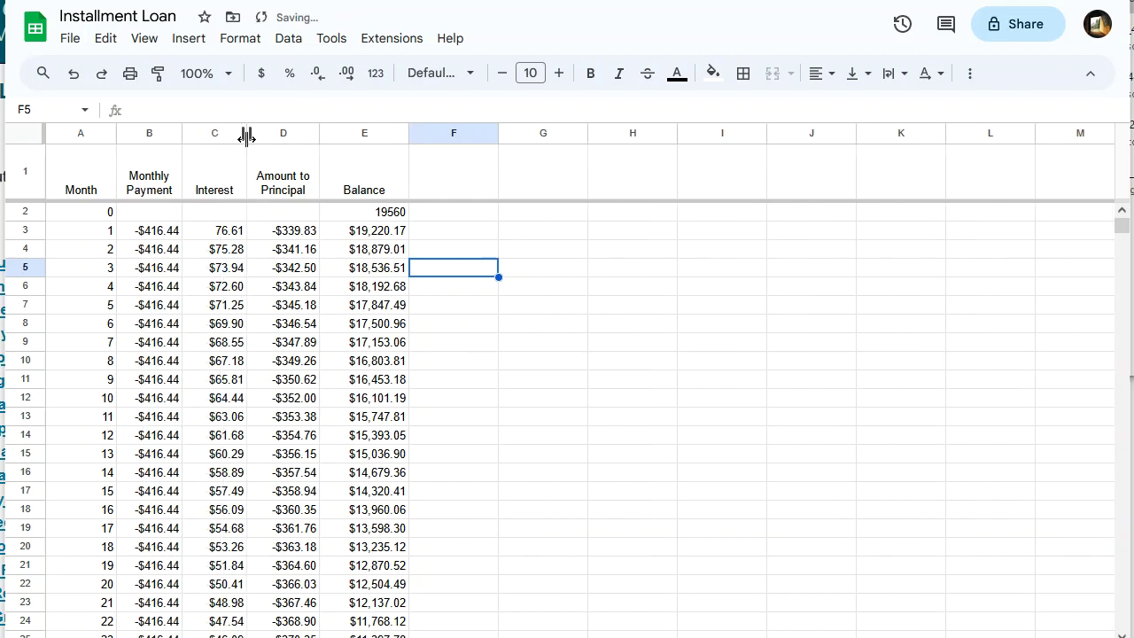
{"action": "left_click", "coordinate": [527, 326]}
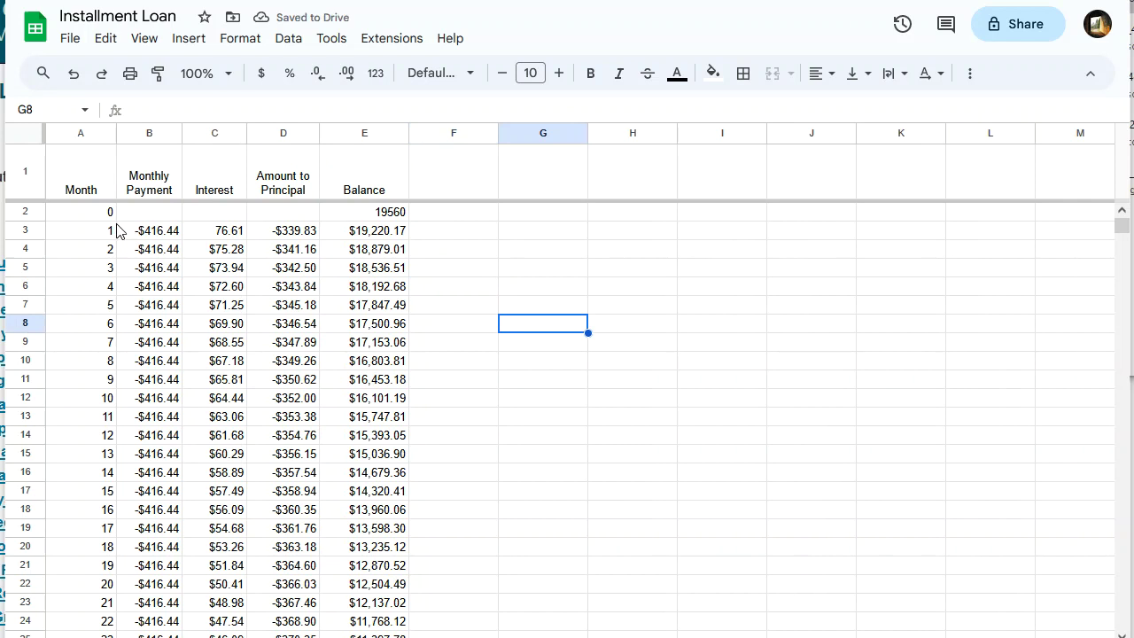
Zoom the Firefox page in to 133% so the sheet displays larger
{"action": "left_click", "coordinate": [1112, 1]}
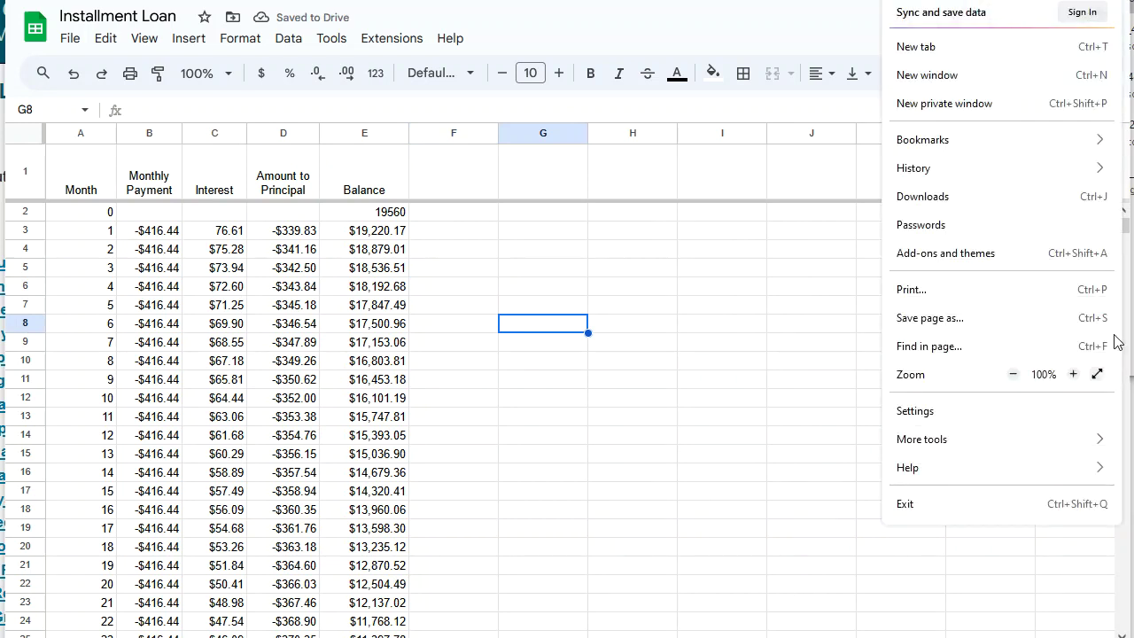
{"action": "left_click", "coordinate": [1072, 374]}
{"action": "left_click", "coordinate": [806, 516]}
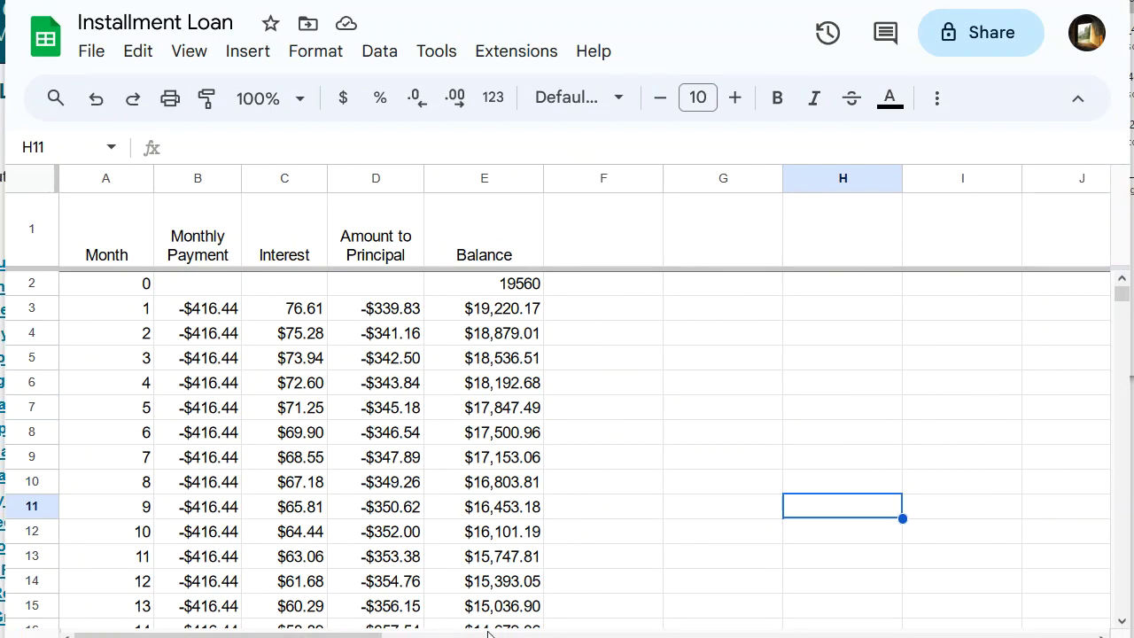
Paste the car-loan word problem image over columns F–J beside the table
{"action": "key", "text": "Up"}
{"action": "key", "text": "ctrl+v"}
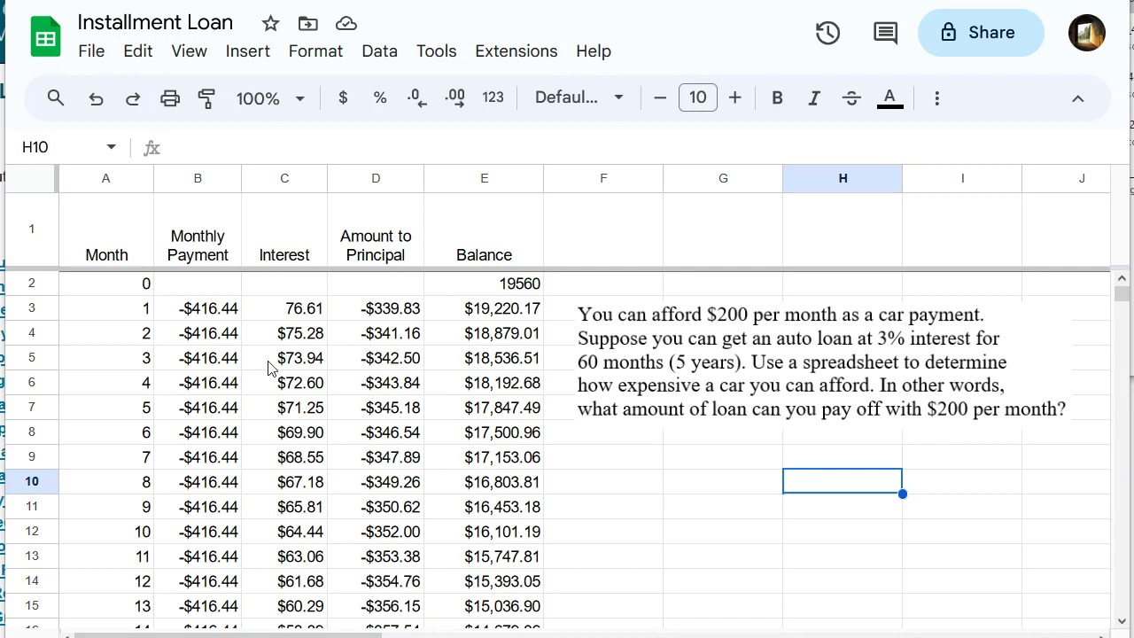
{"action": "left_click", "coordinate": [221, 310]}
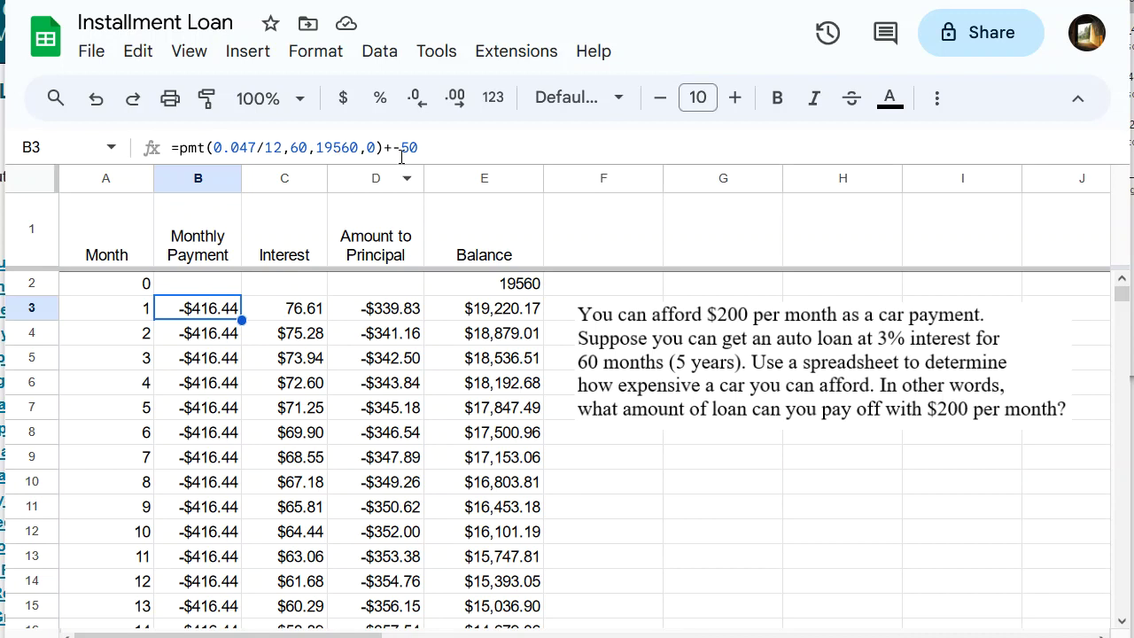
Replace B3's PMT formula with a flat monthly payment of 200
{"action": "left_click_drag", "start_coordinate": [442, 147], "coordinate": [7, 159]}
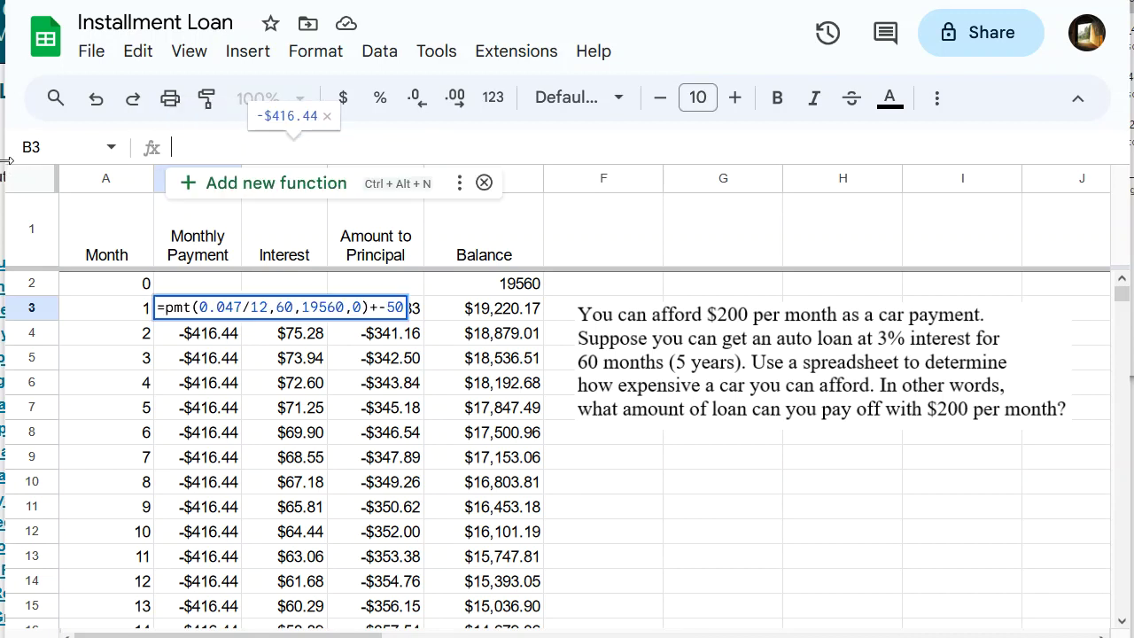
{"action": "key", "text": "BackSpace"}
{"action": "type", "text": "200"}
{"action": "key", "text": "Return"}
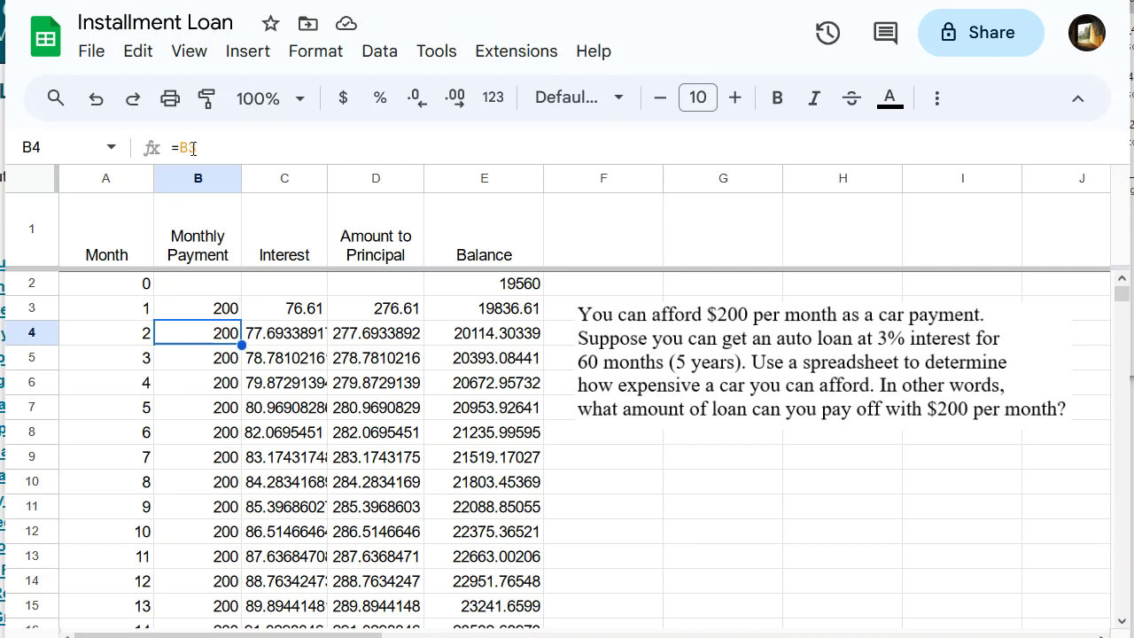
Check the B5 and D12 formulas, then select the Interest through Balance values C2:E62
{"action": "left_click", "coordinate": [216, 366]}
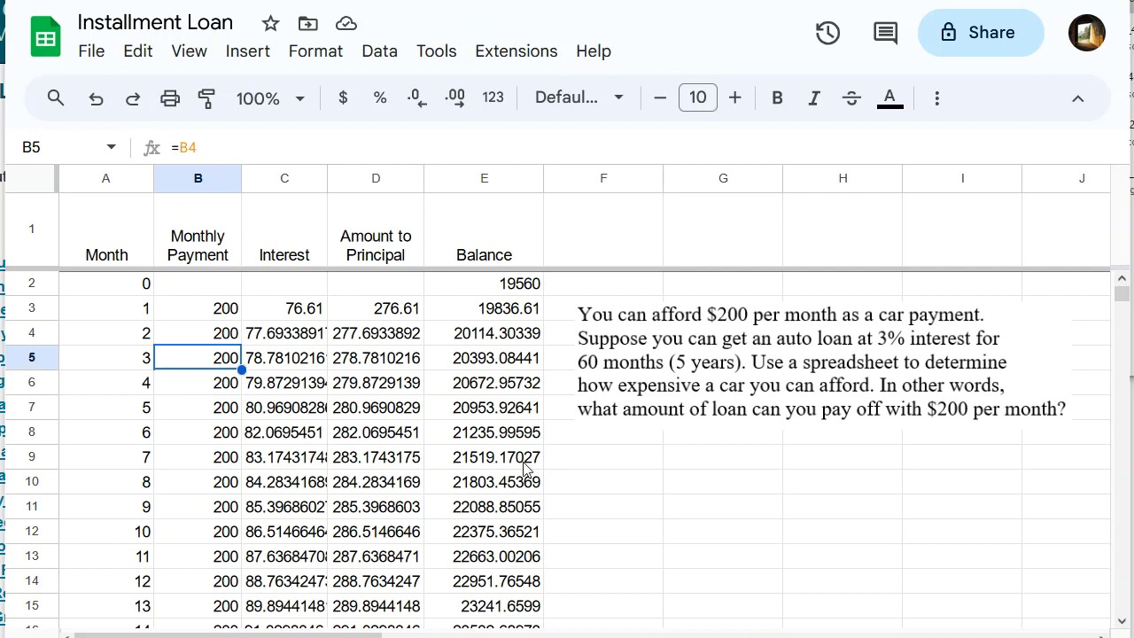
{"action": "left_click", "coordinate": [390, 531]}
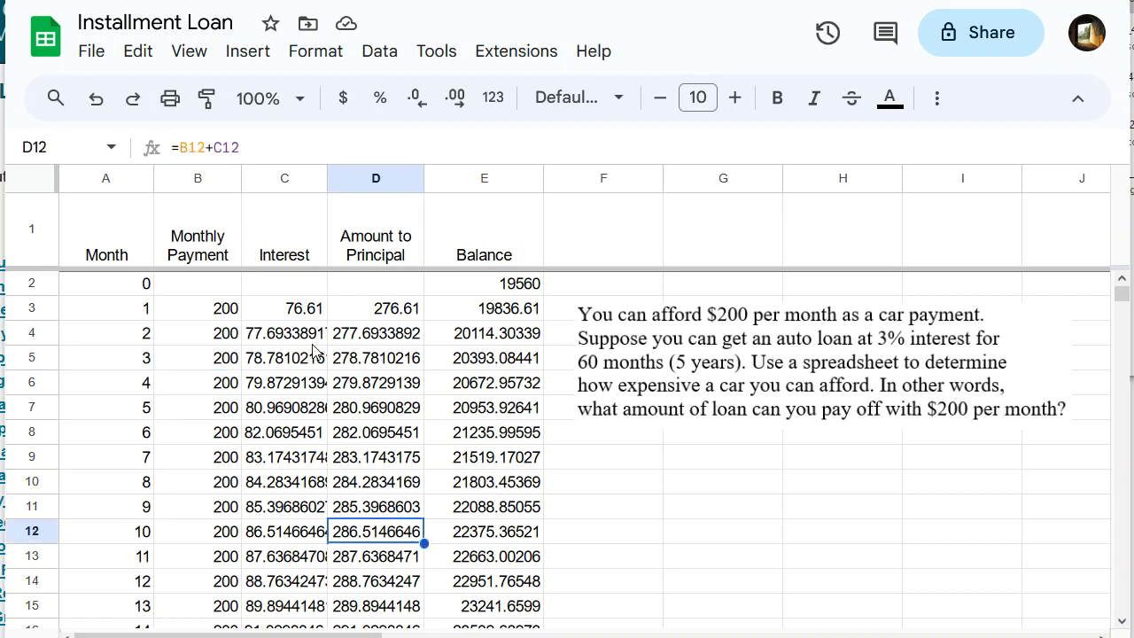
{"action": "left_click_drag", "start_coordinate": [304, 292], "coordinate": [511, 536]}
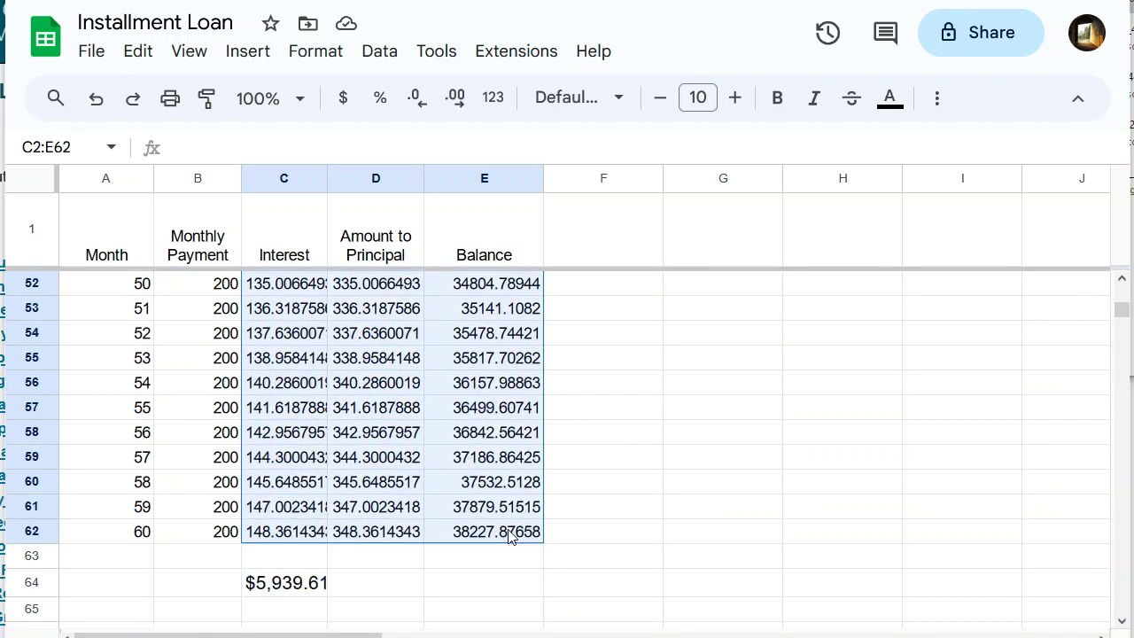
Format the Interest, Principal, Balance and Monthly Payment (B3:B62) values as currency
{"action": "left_click", "coordinate": [343, 97]}
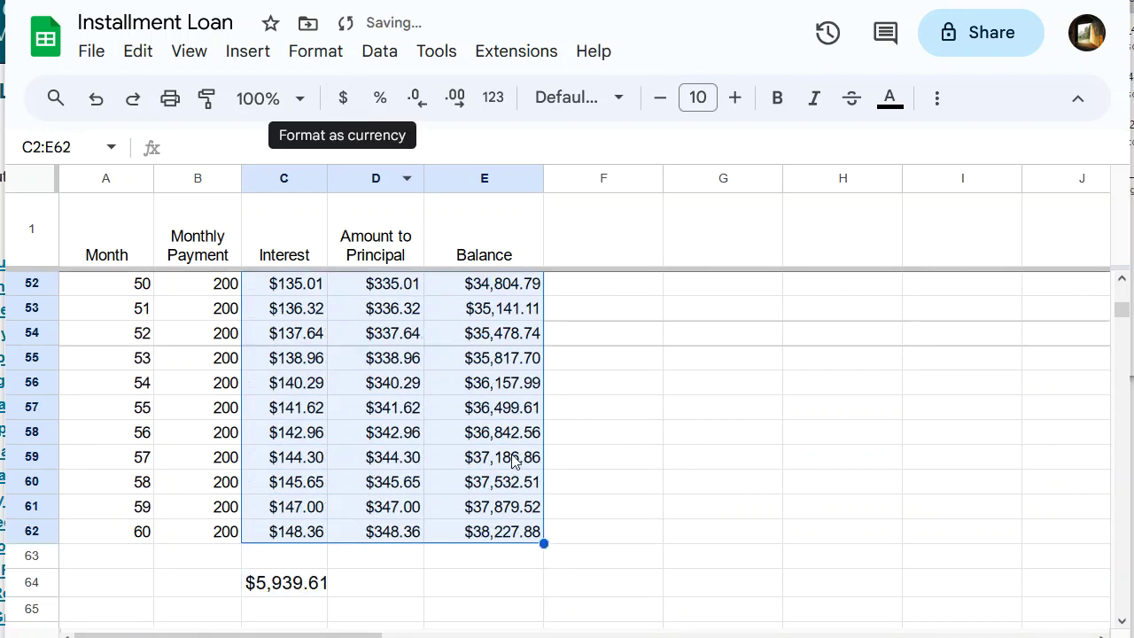
{"action": "left_click", "coordinate": [595, 482]}
{"action": "left_click", "coordinate": [216, 541]}
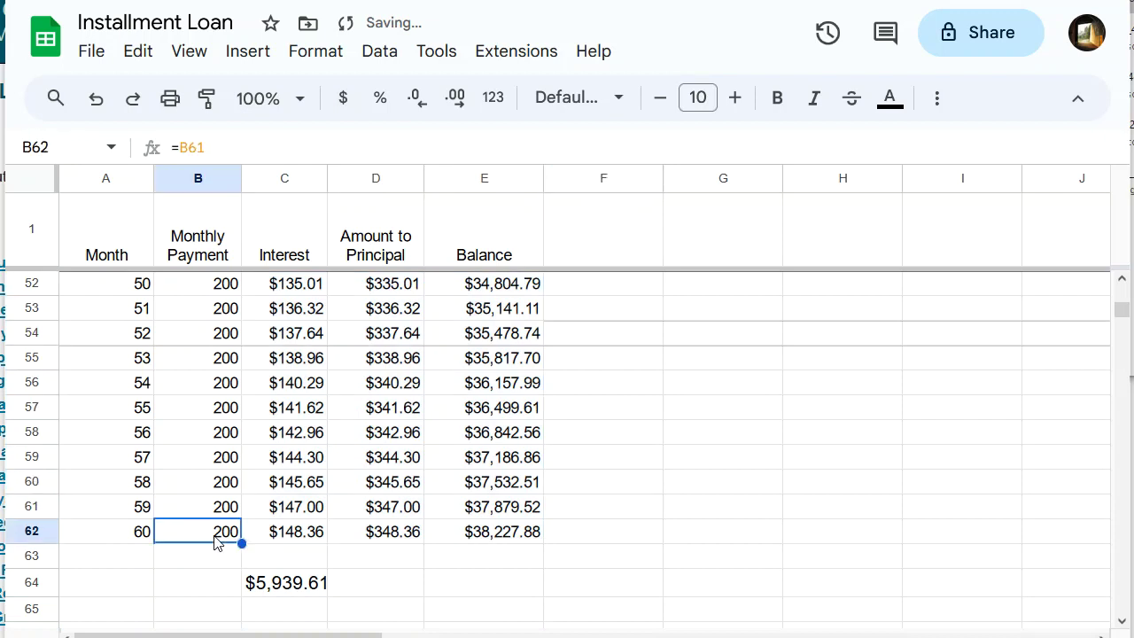
{"action": "left_click_drag", "start_coordinate": [216, 541], "coordinate": [206, 241]}
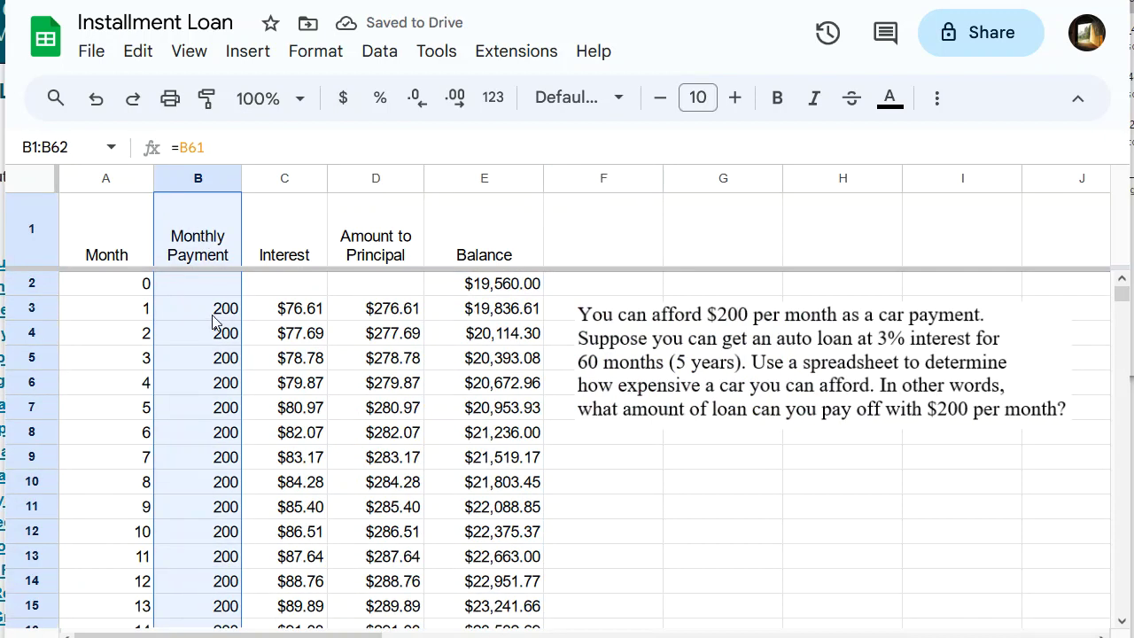
{"action": "left_click_drag", "start_coordinate": [212, 320], "coordinate": [215, 308]}
{"action": "left_click", "coordinate": [343, 97]}
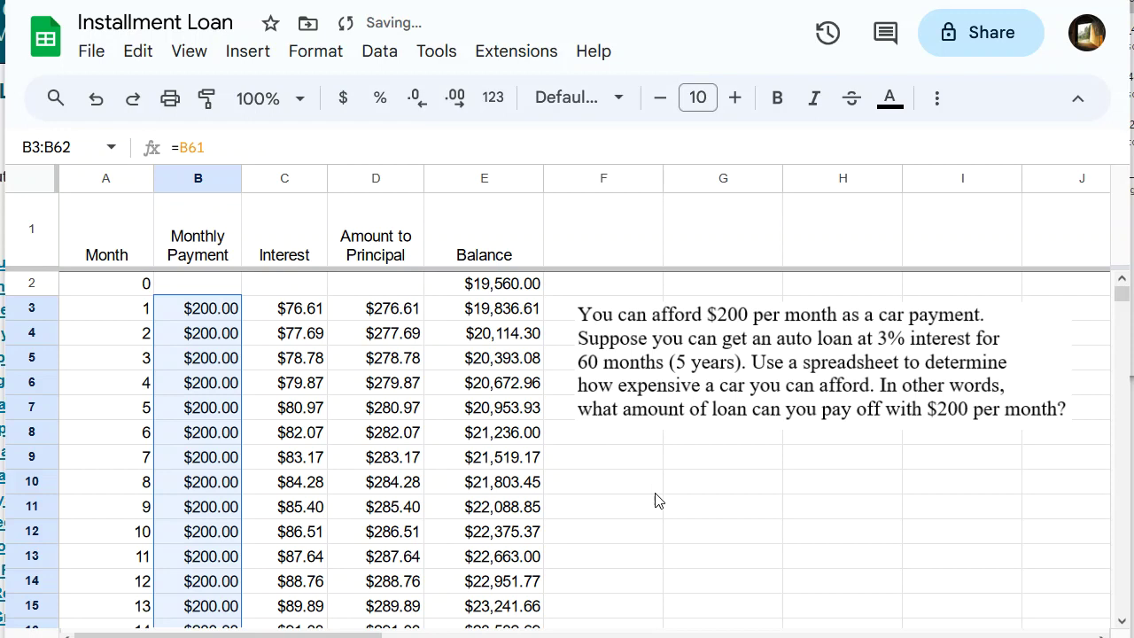
{"action": "left_click", "coordinate": [619, 497]}
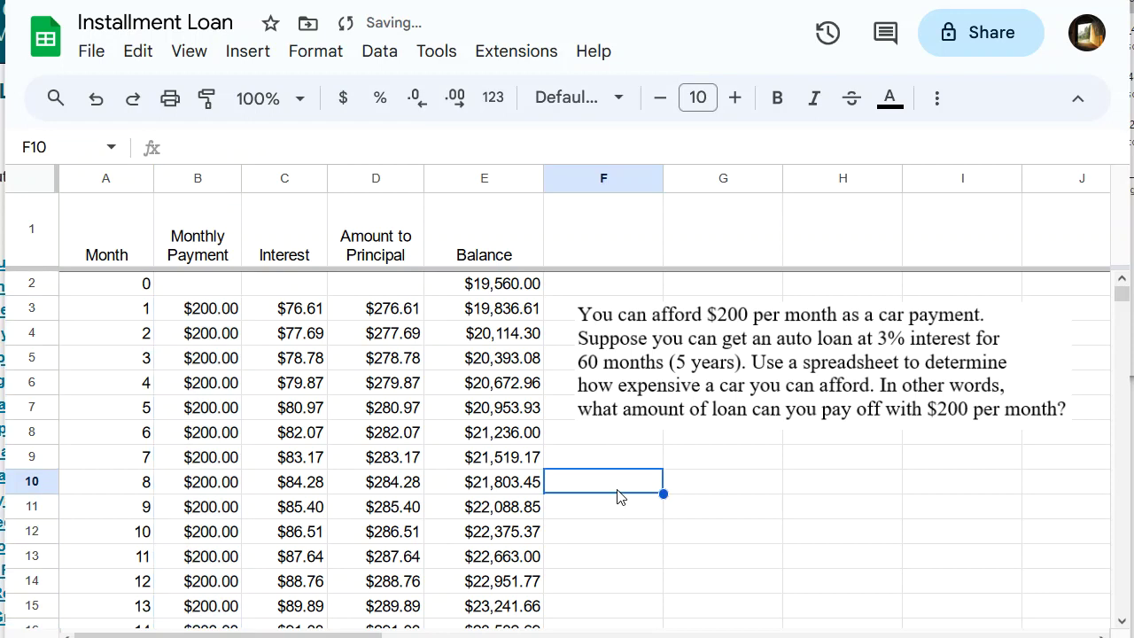
Change C3's formula from =E2*0.047/12 to =E2*0.03/12, giving $48.90 interest
{"action": "left_click", "coordinate": [316, 316]}
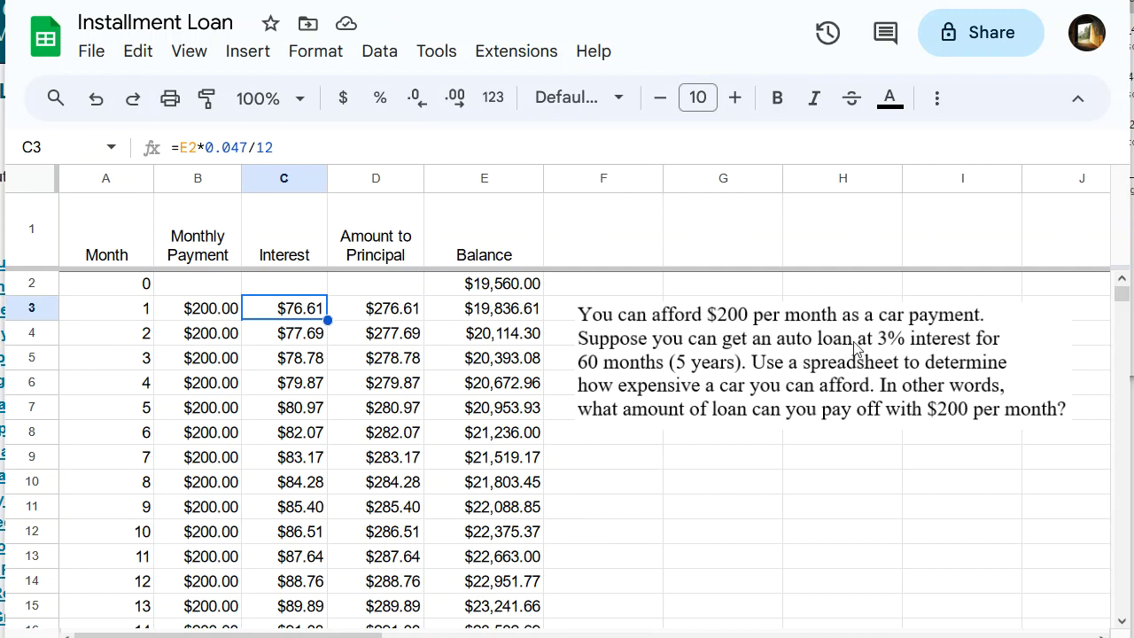
{"action": "left_click", "coordinate": [249, 148]}
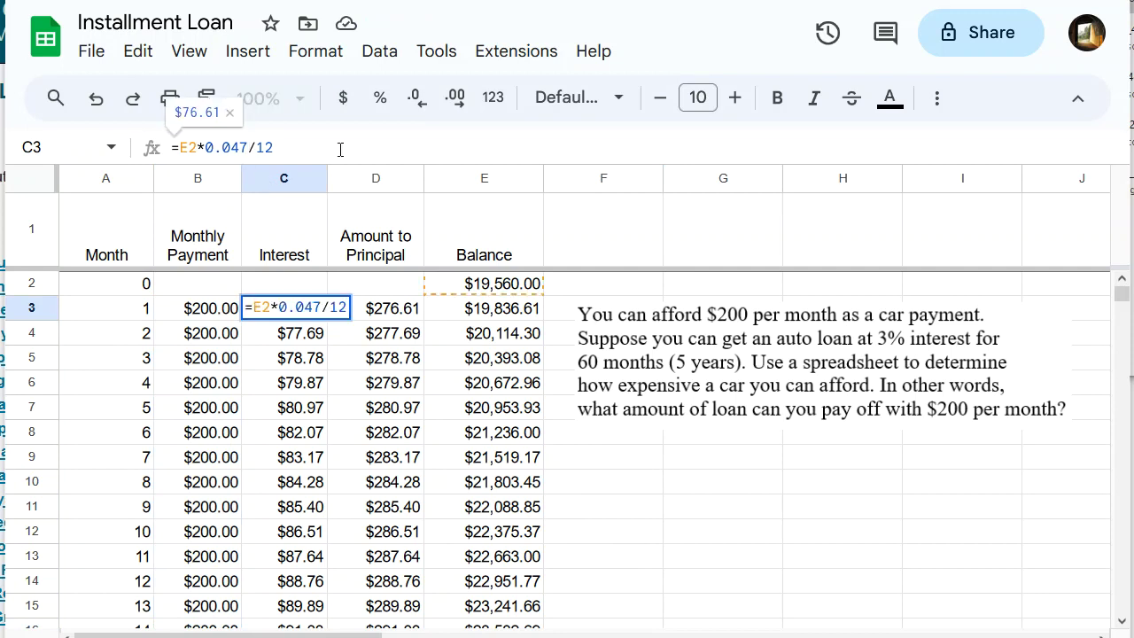
{"action": "key", "text": "BackSpace"}
{"action": "key", "text": "BackSpace"}
{"action": "type", "text": "3"}
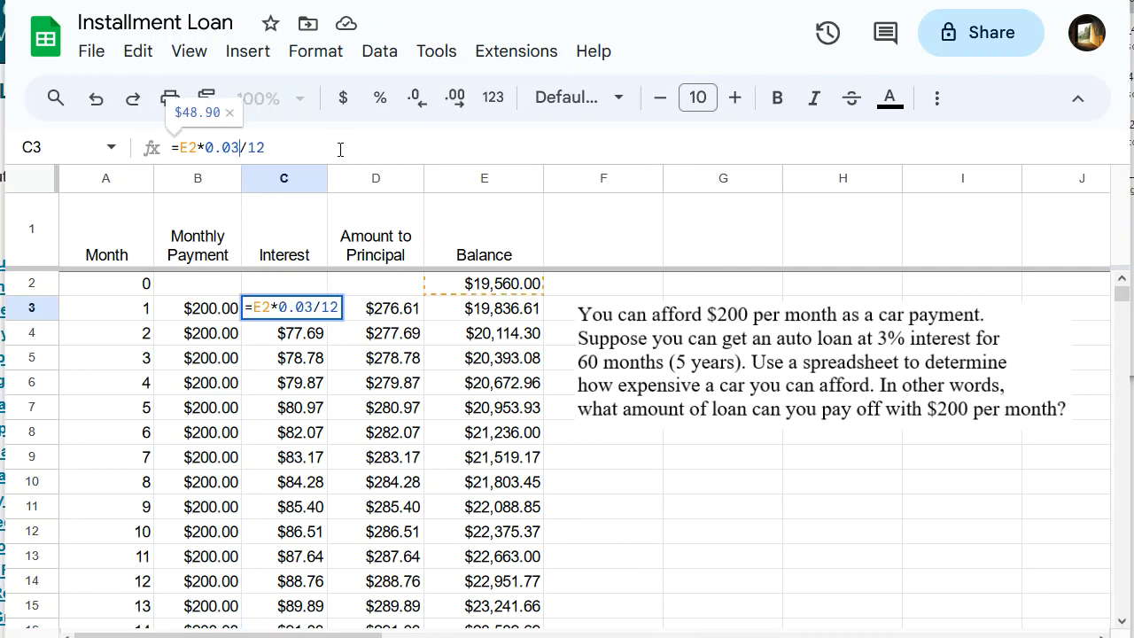
{"action": "key", "text": "Return"}
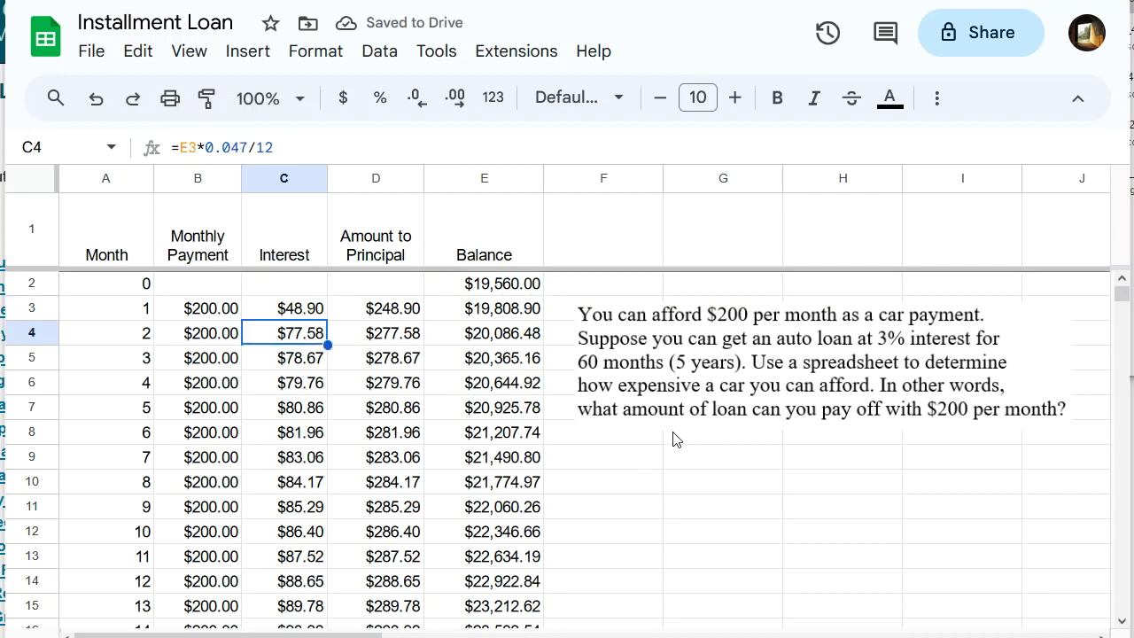
{"action": "scroll", "coordinate": [673, 440], "scroll_direction": "down", "scroll_amount": 20}
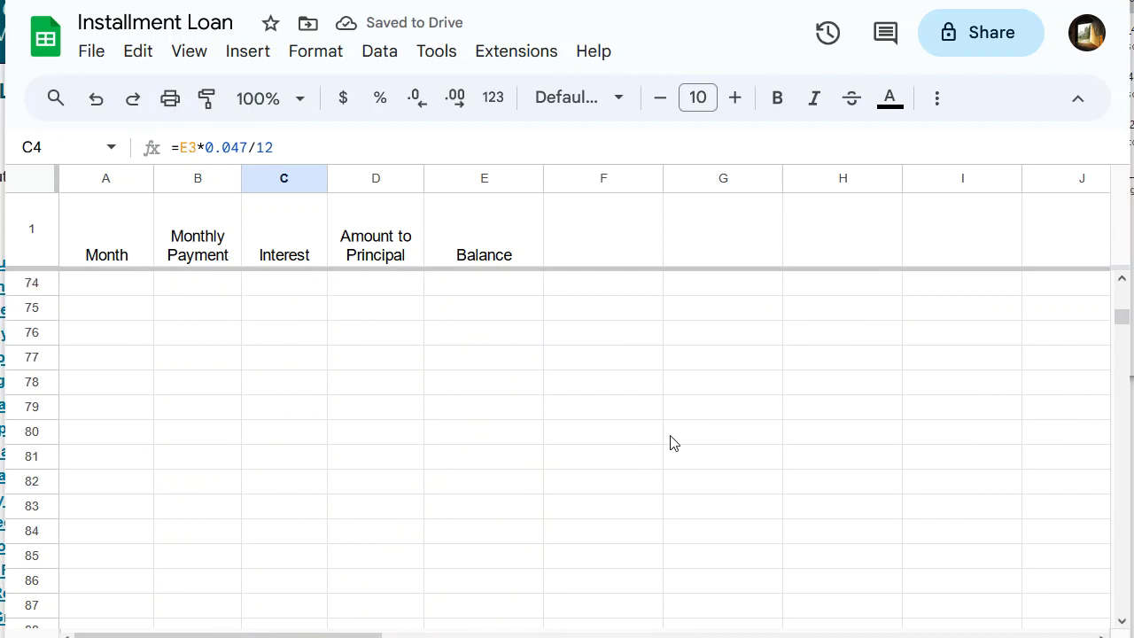
{"action": "scroll", "coordinate": [671, 442], "scroll_direction": "up", "scroll_amount": 5}
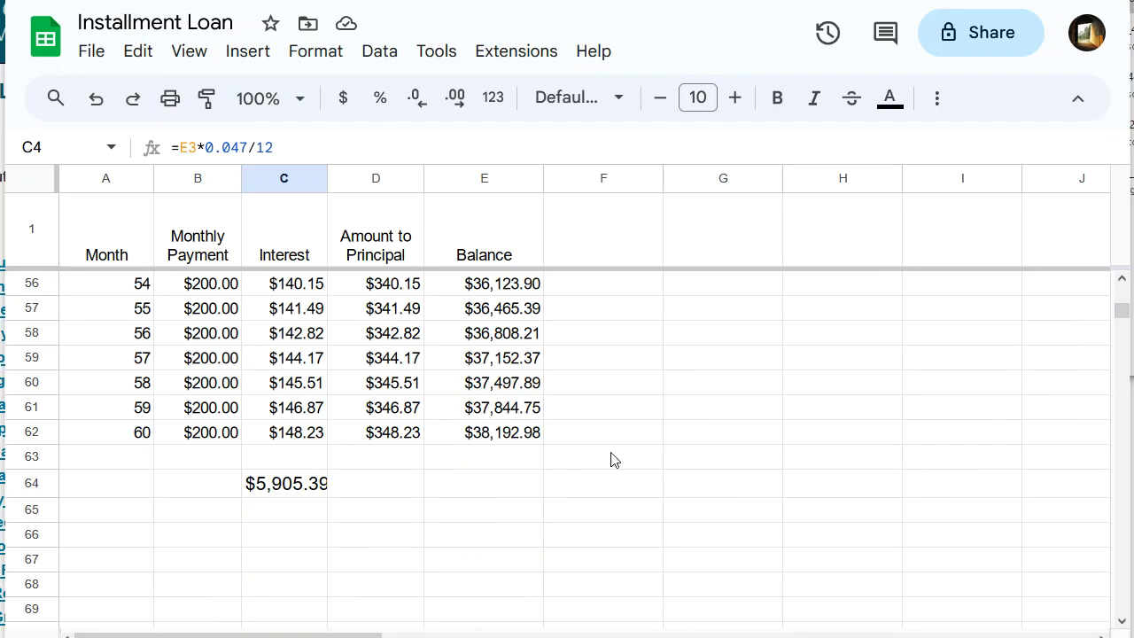
Delete the interest total in C64 below the table
{"action": "left_click", "coordinate": [274, 493]}
{"action": "key", "text": "Delete"}
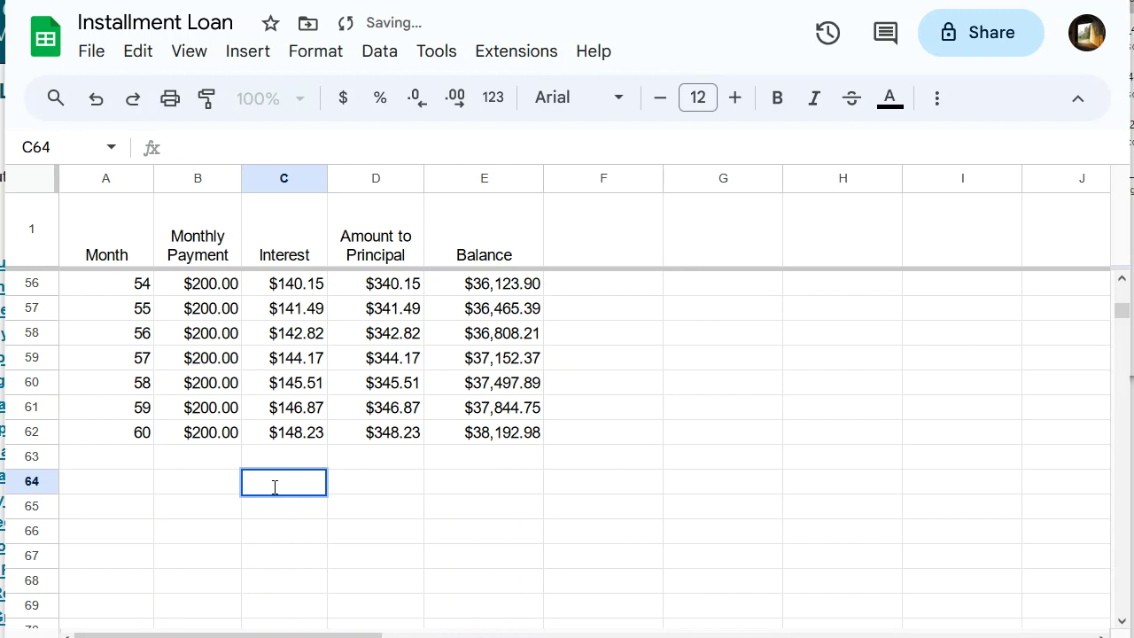
{"action": "left_click", "coordinate": [538, 434]}
{"action": "scroll", "coordinate": [538, 434], "scroll_direction": "up", "scroll_amount": 15}
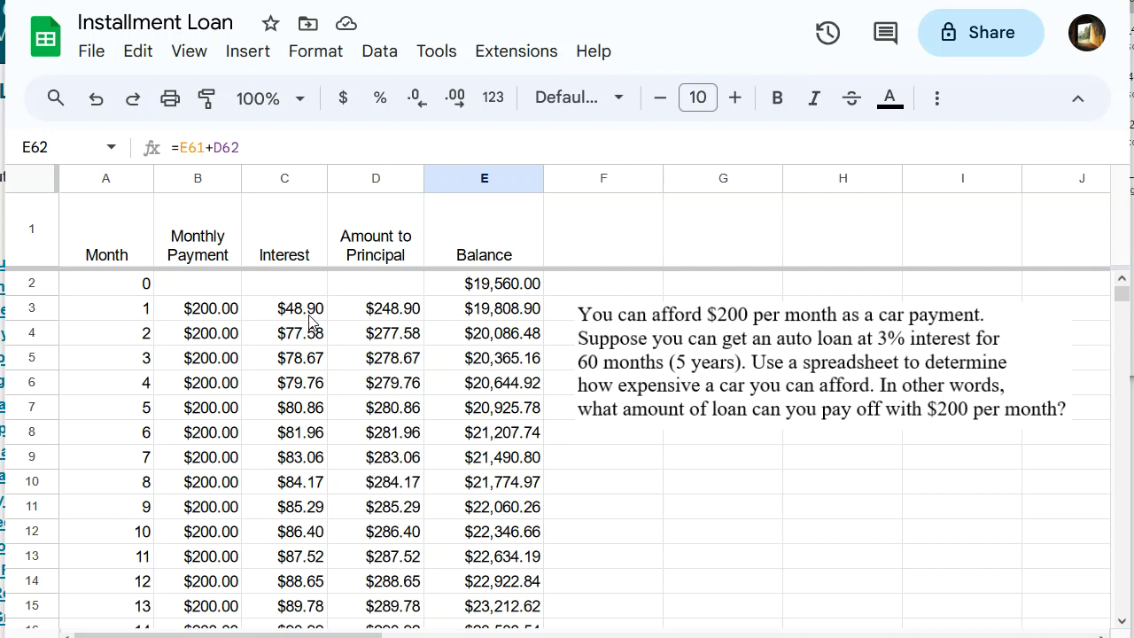
Change B3's payment to -200 so the balance declines each month
{"action": "left_click", "coordinate": [220, 317]}
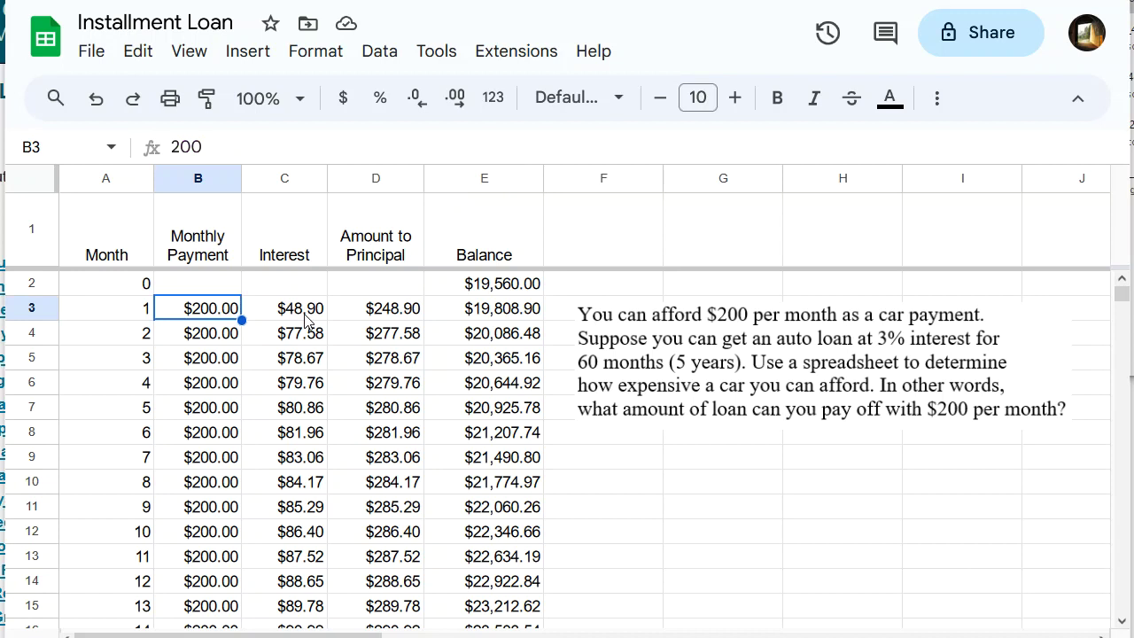
{"action": "left_click", "coordinate": [175, 147]}
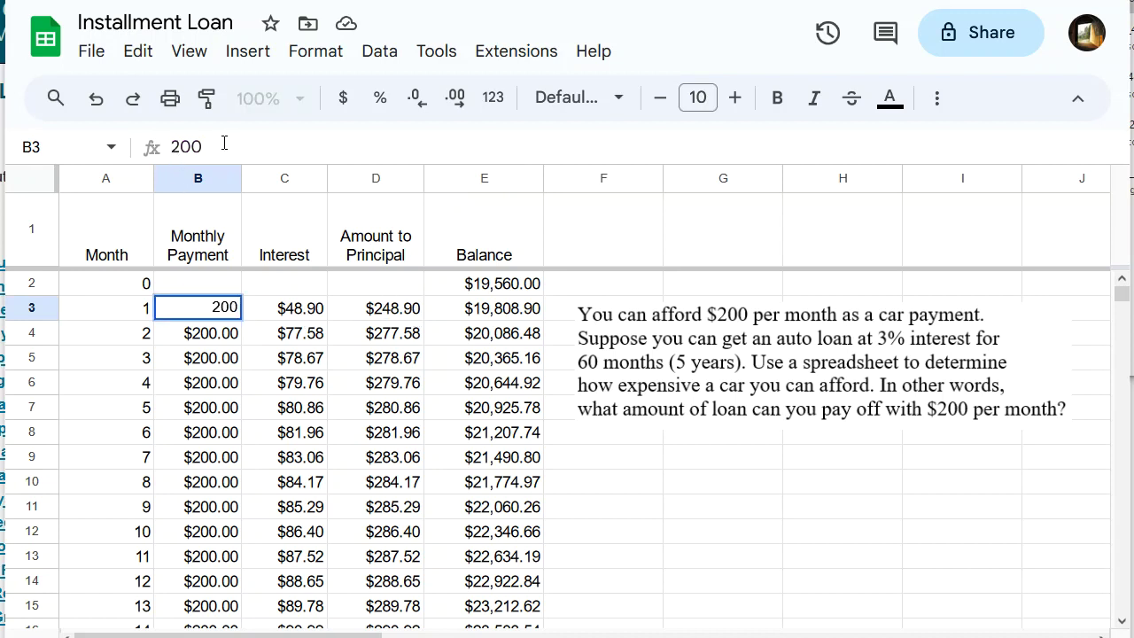
{"action": "left_click", "coordinate": [352, 419]}
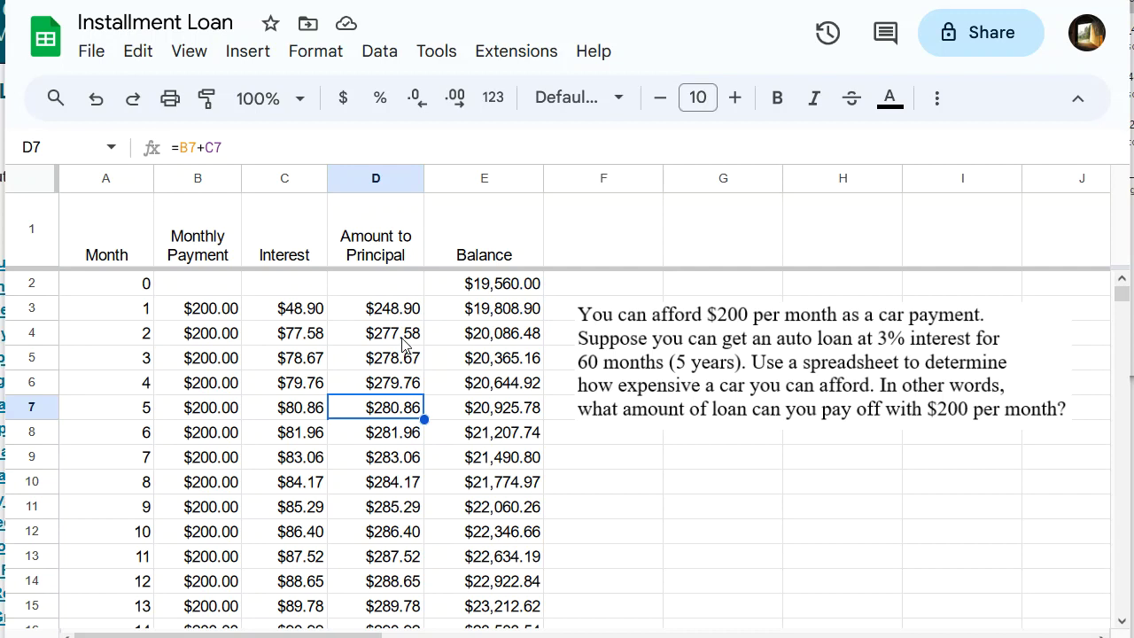
{"action": "left_click", "coordinate": [196, 311]}
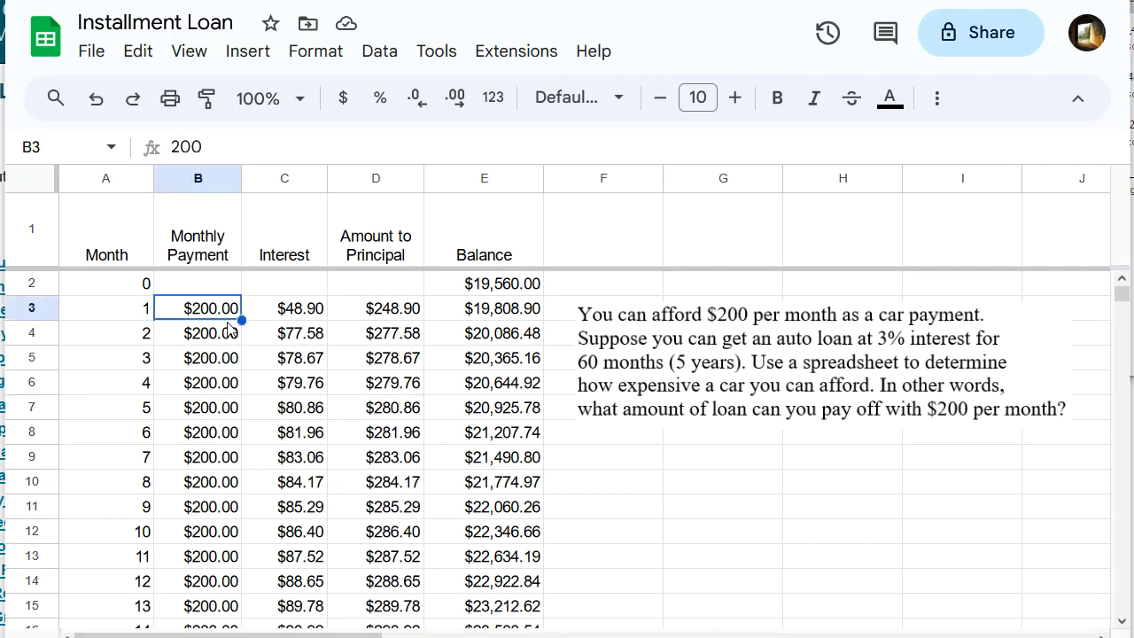
{"action": "left_click", "coordinate": [174, 146]}
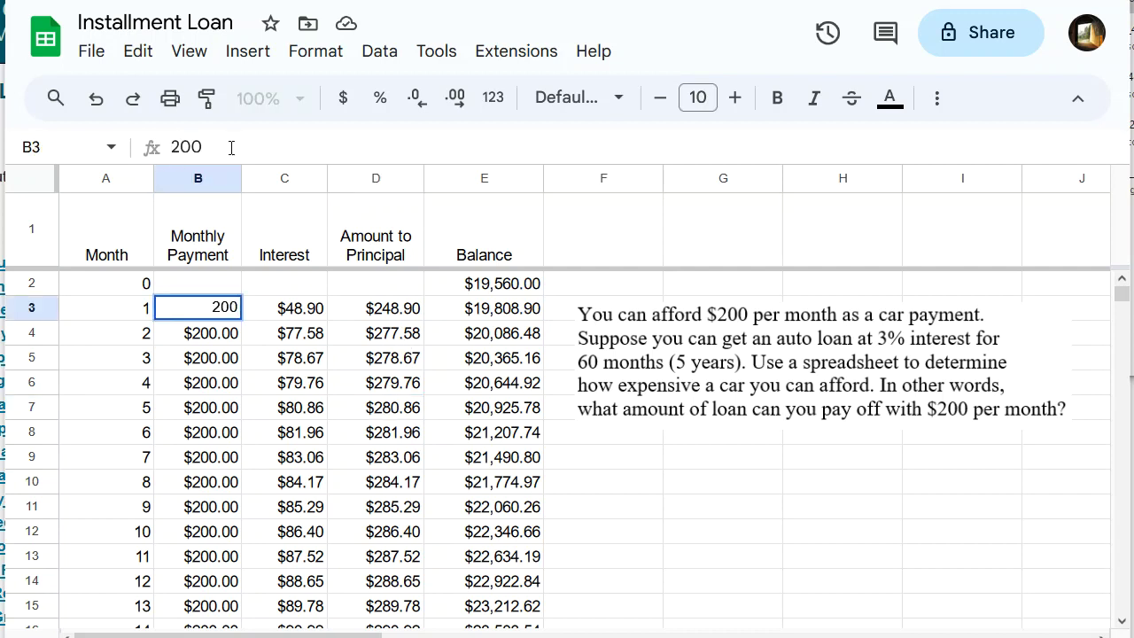
{"action": "type", "text": "-"}
{"action": "key", "text": "Return"}
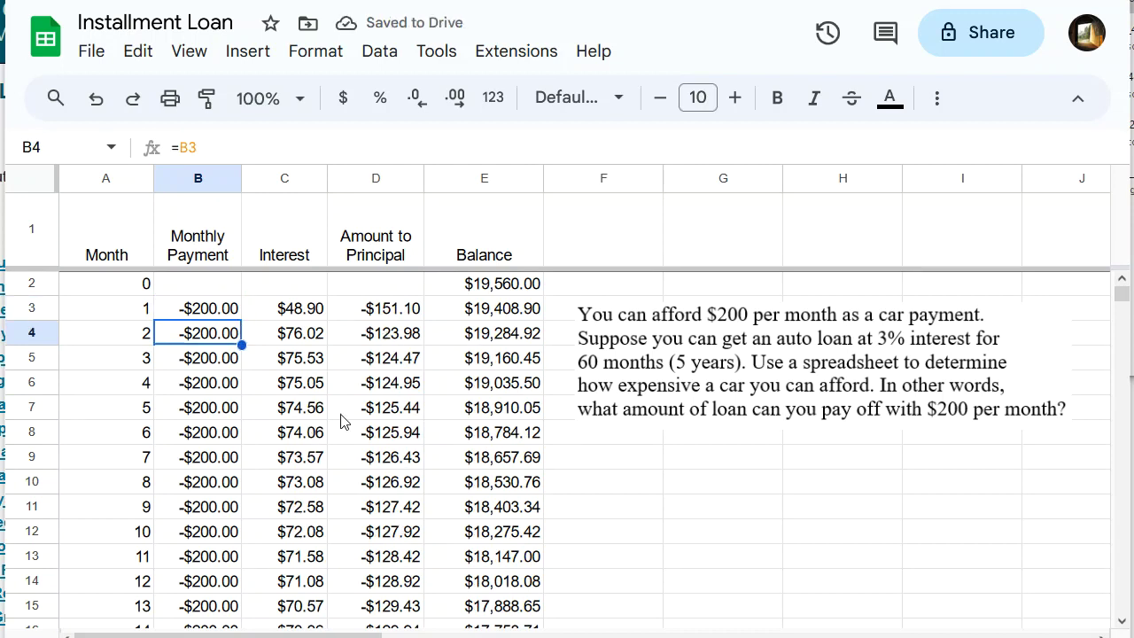
Compare the month 1 and 2 formulas, then fill C3's 3% interest formula down to C62
{"action": "left_click", "coordinate": [302, 335]}
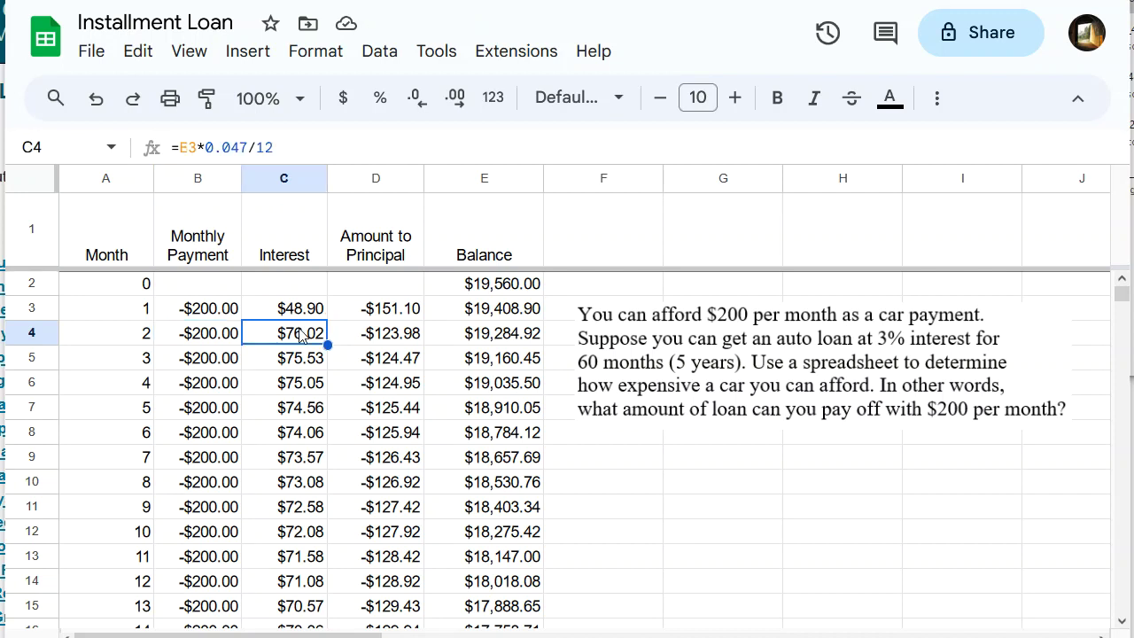
{"action": "key", "text": "Up"}
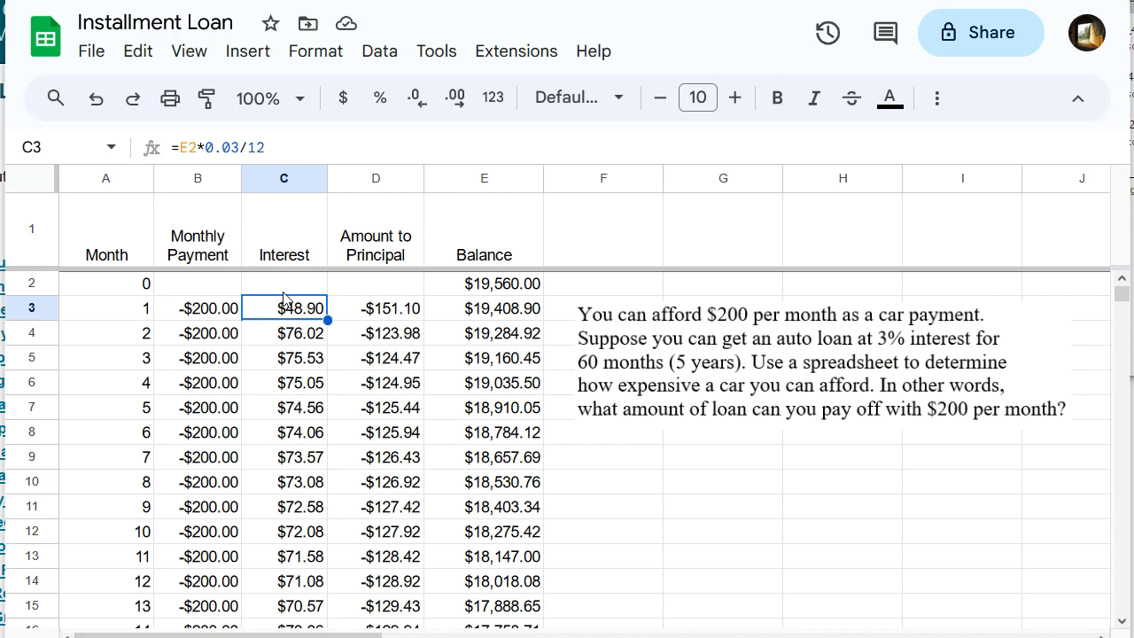
{"action": "left_click", "coordinate": [313, 342]}
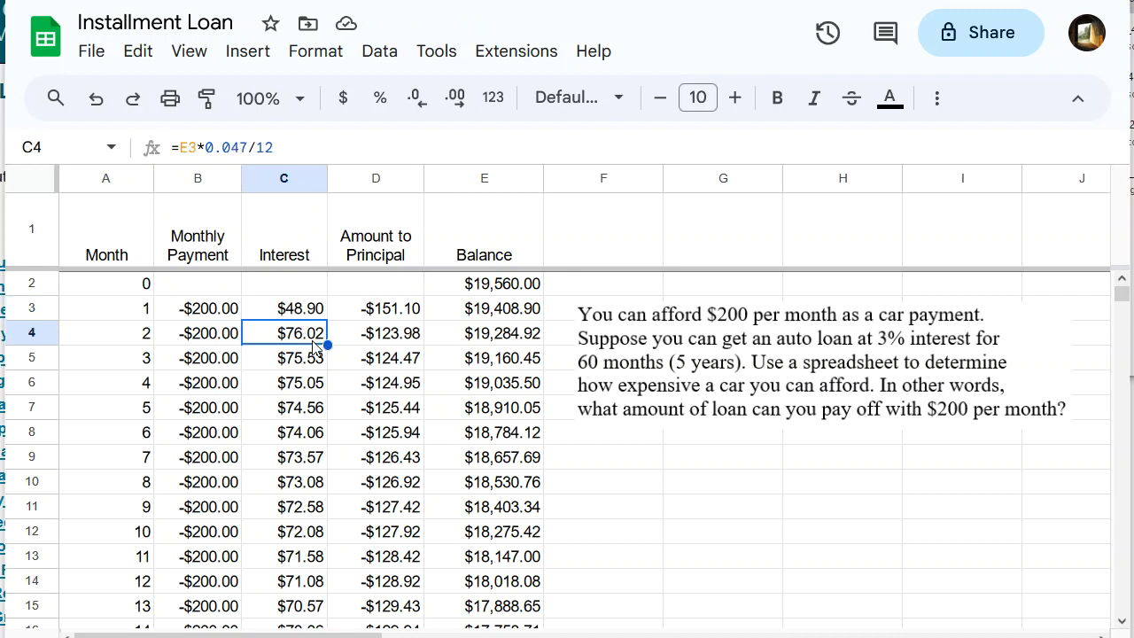
{"action": "left_click", "coordinate": [376, 346]}
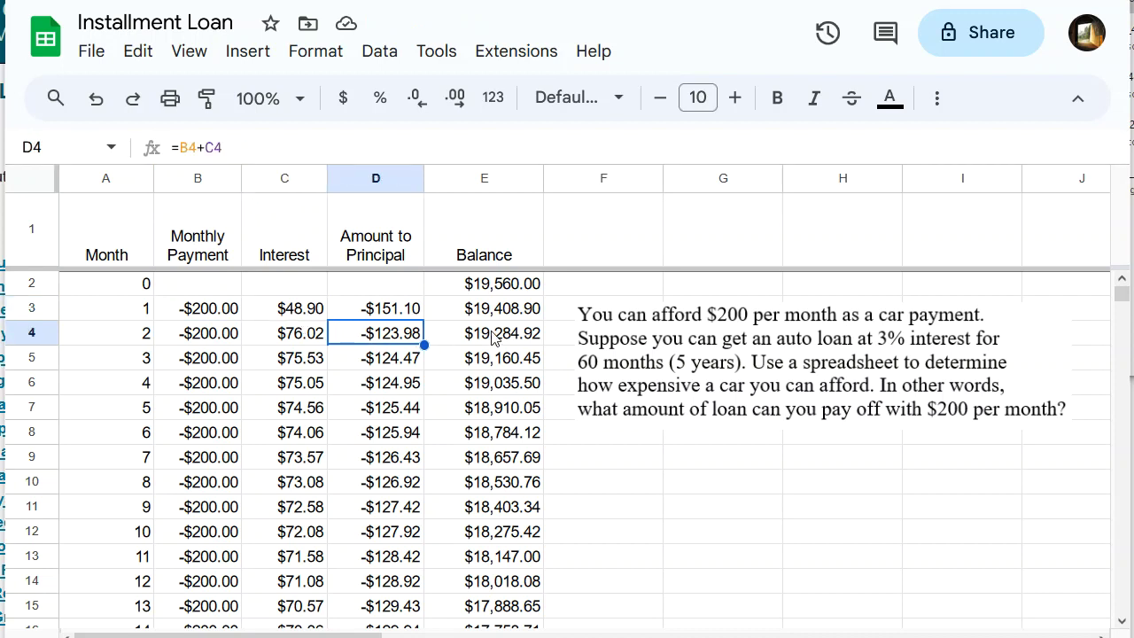
{"action": "left_click", "coordinate": [496, 341]}
{"action": "left_click", "coordinate": [298, 342]}
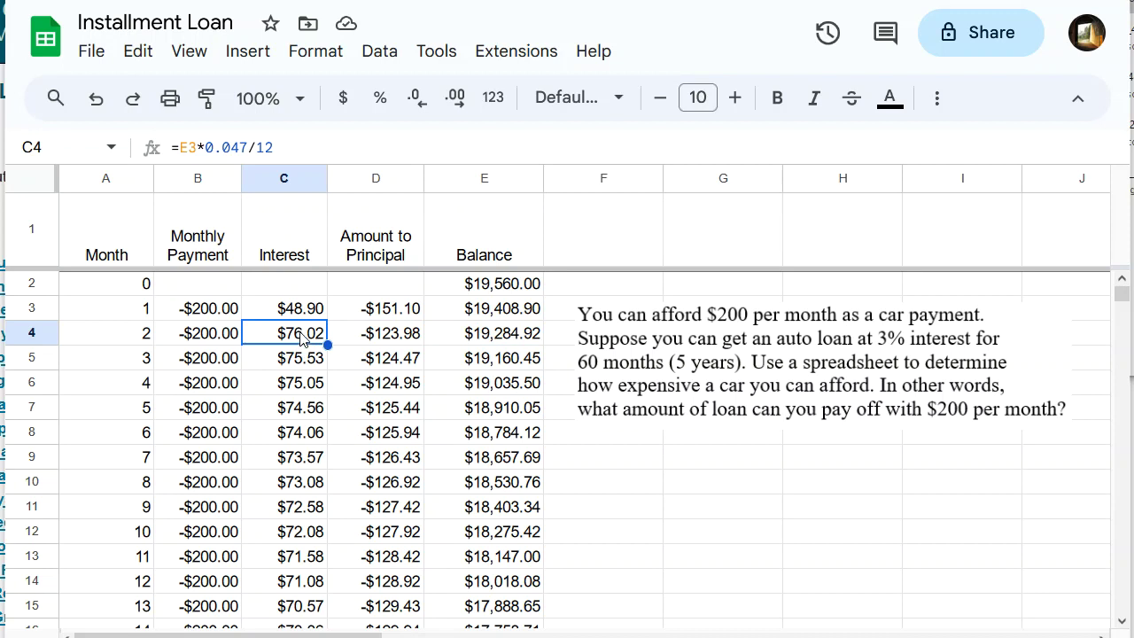
{"action": "left_click", "coordinate": [315, 310]}
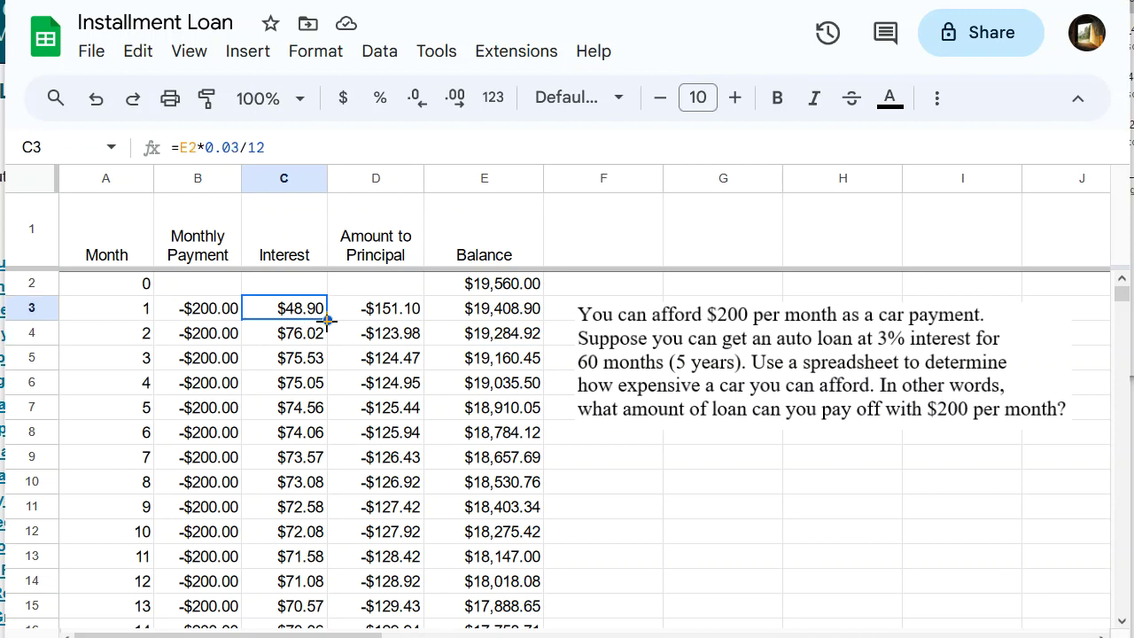
{"action": "left_click_drag", "start_coordinate": [327, 320], "coordinate": [325, 496]}
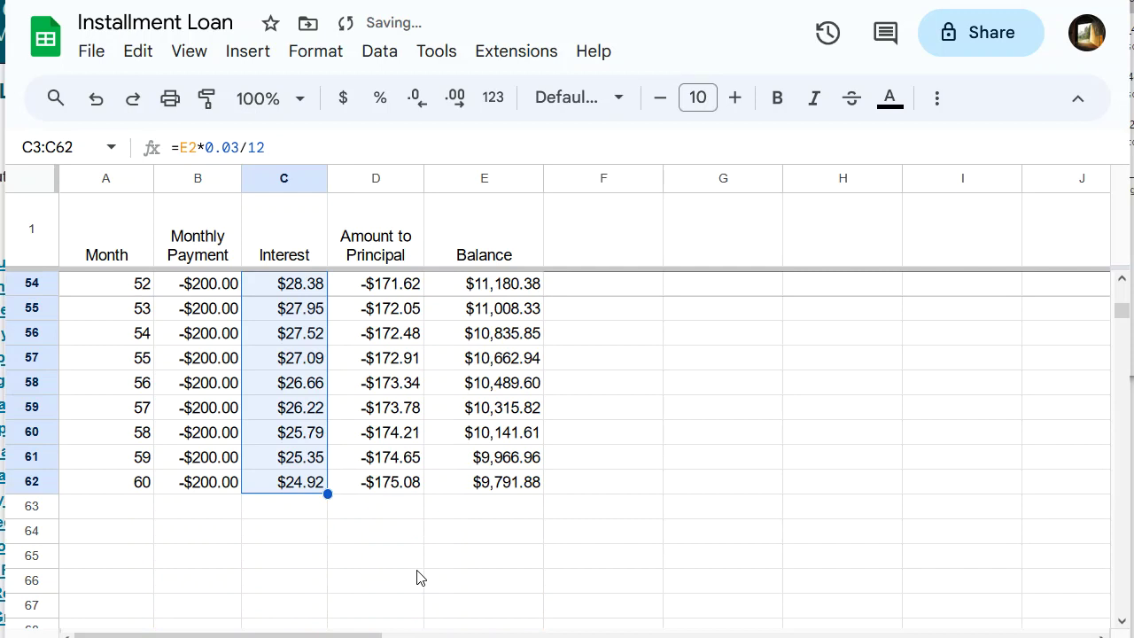
{"action": "left_click", "coordinate": [383, 528]}
{"action": "scroll", "coordinate": [314, 450], "scroll_direction": "up", "scroll_amount": 15}
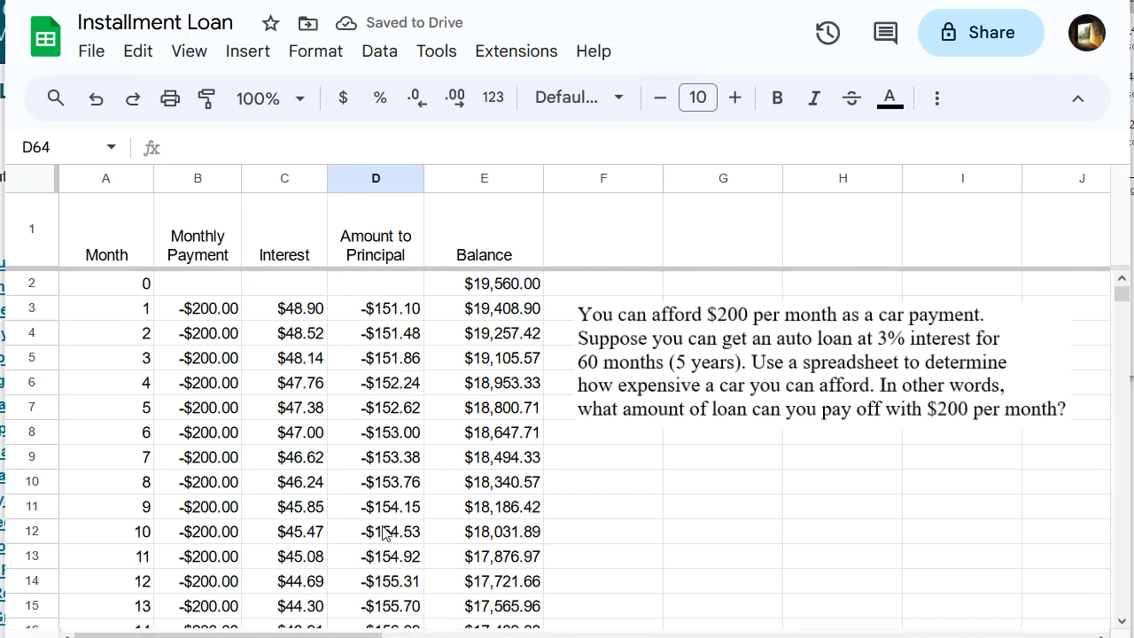
{"action": "left_click", "coordinate": [403, 338]}
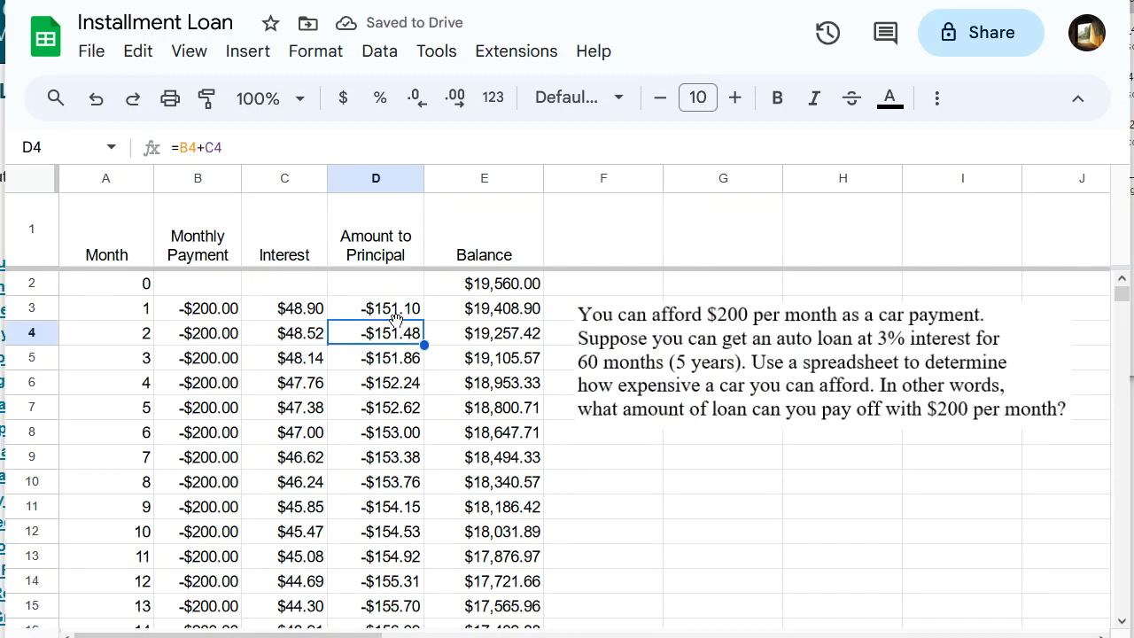
{"action": "left_click", "coordinate": [396, 314]}
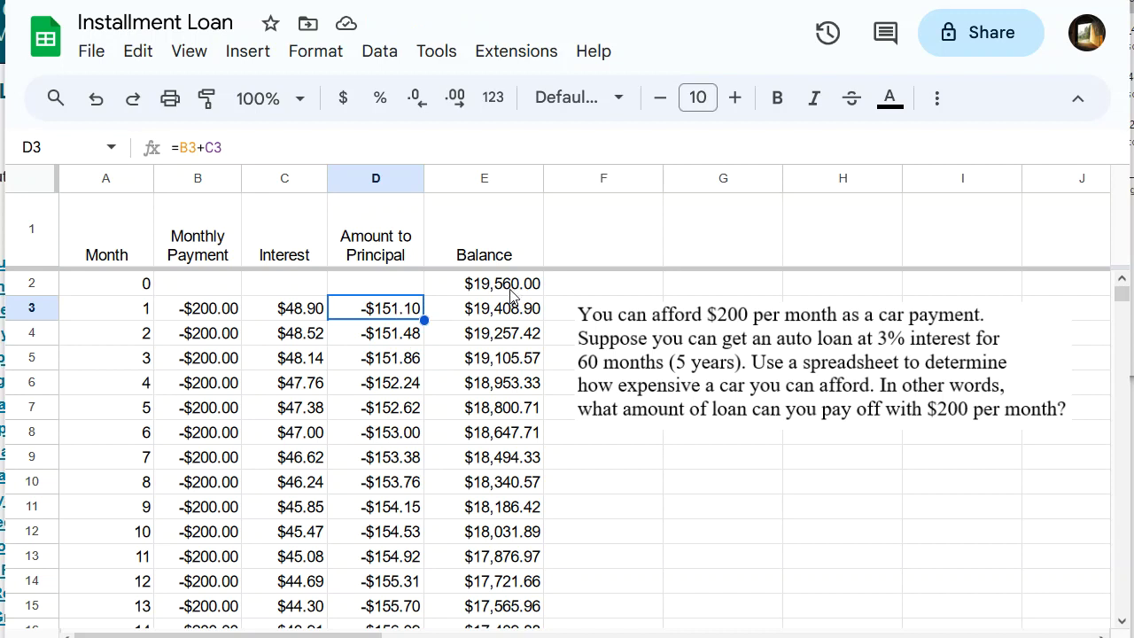
{"action": "left_click", "coordinate": [382, 361]}
{"action": "left_click", "coordinate": [388, 430]}
{"action": "left_click", "coordinate": [390, 480]}
{"action": "left_click", "coordinate": [384, 529]}
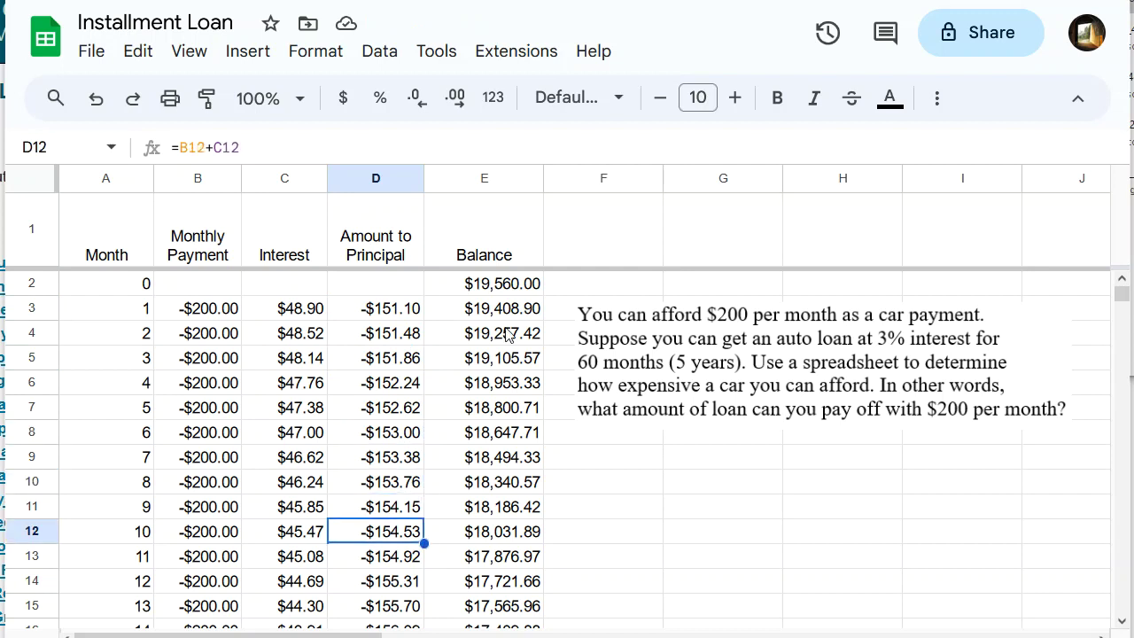
{"action": "left_click", "coordinate": [512, 321]}
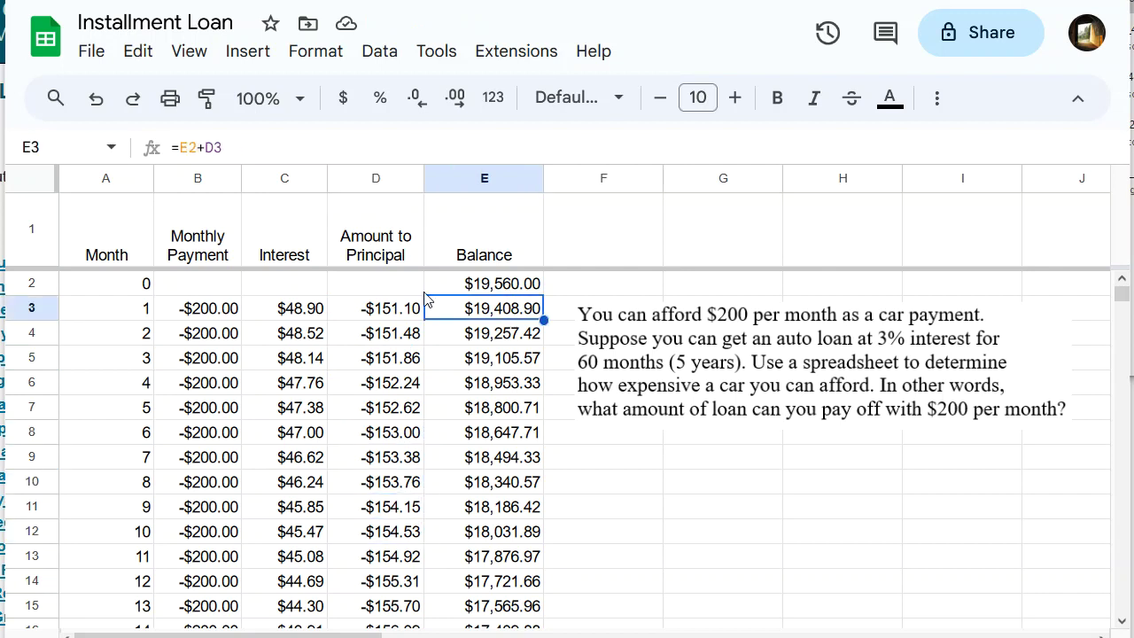
{"action": "left_click", "coordinate": [502, 412]}
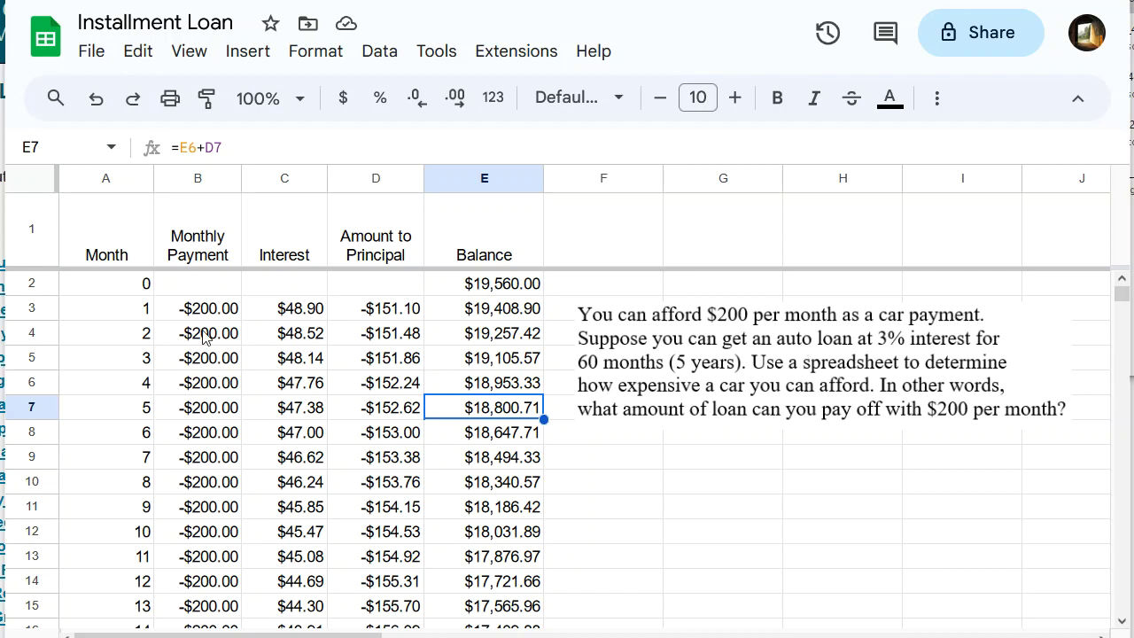
{"action": "scroll", "coordinate": [544, 470], "scroll_direction": "down", "scroll_amount": 8}
{"action": "scroll", "coordinate": [532, 475], "scroll_direction": "down", "scroll_amount": 12}
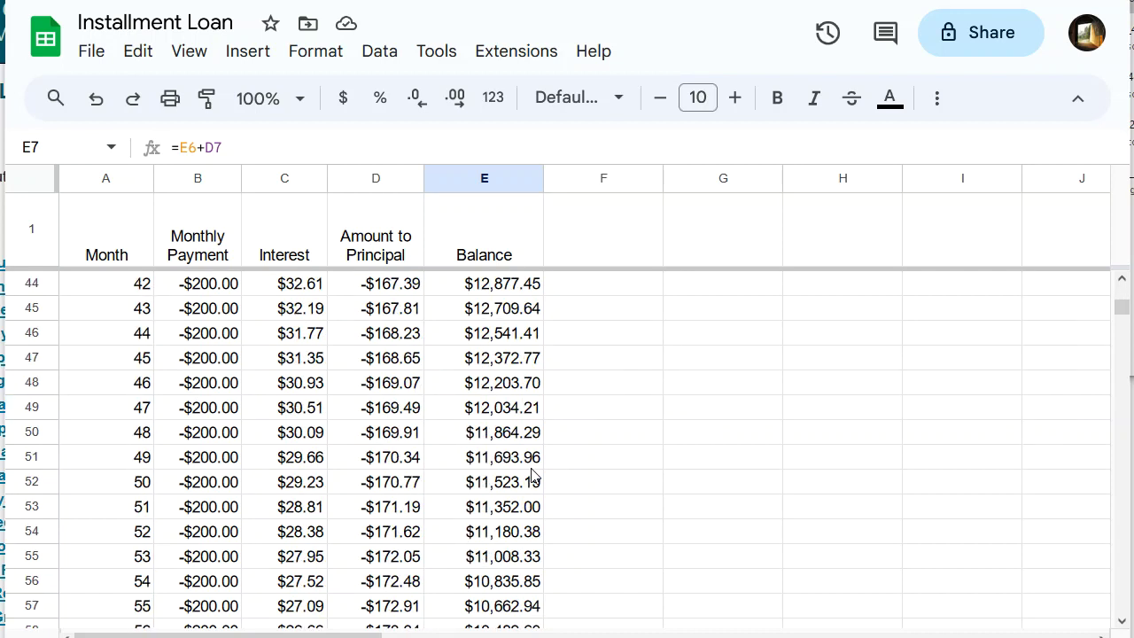
{"action": "scroll", "coordinate": [397, 455], "scroll_direction": "up", "scroll_amount": 2}
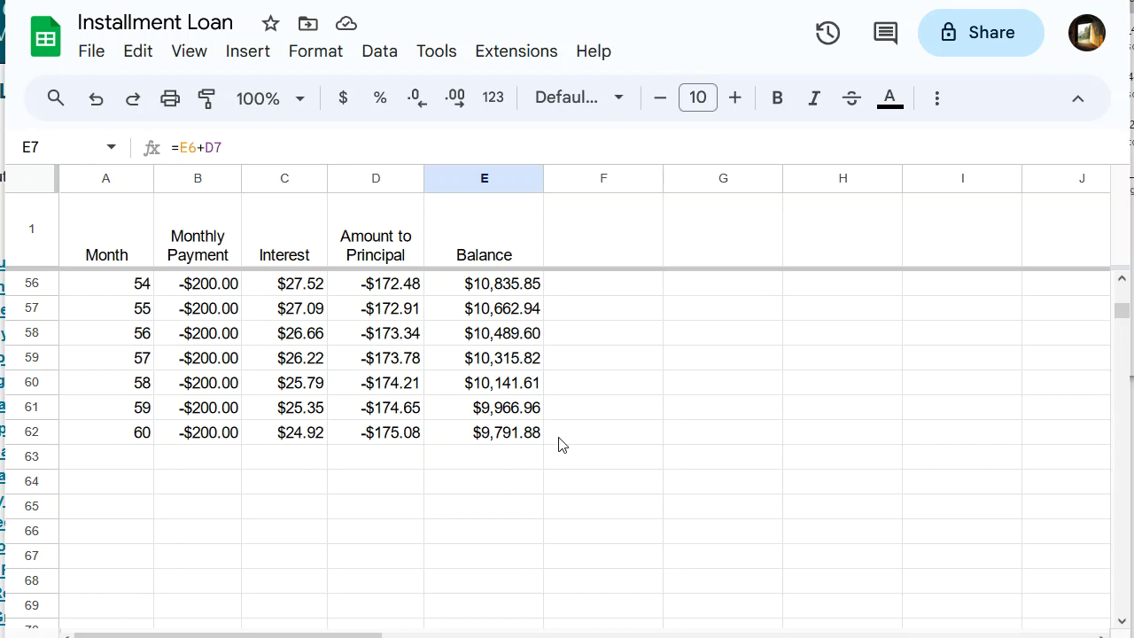
{"action": "left_click", "coordinate": [492, 439]}
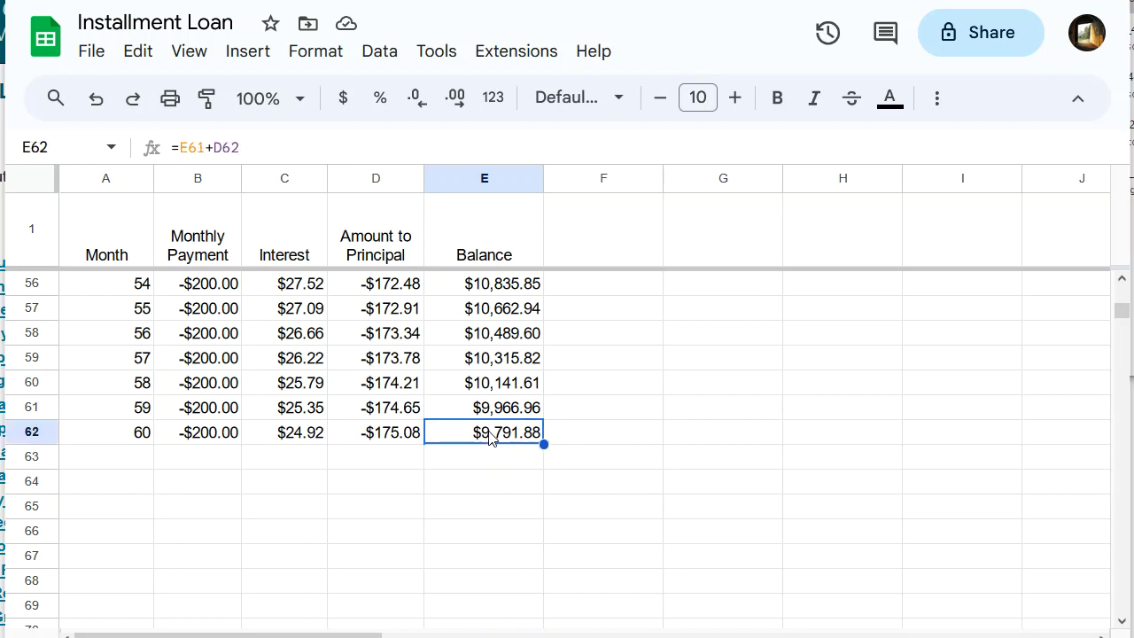
{"action": "left_click", "coordinate": [757, 458]}
Add the label 'Amount Owed' in cell F10 beside the loan table
{"action": "scroll", "coordinate": [756, 458], "scroll_direction": "up", "scroll_amount": 15}
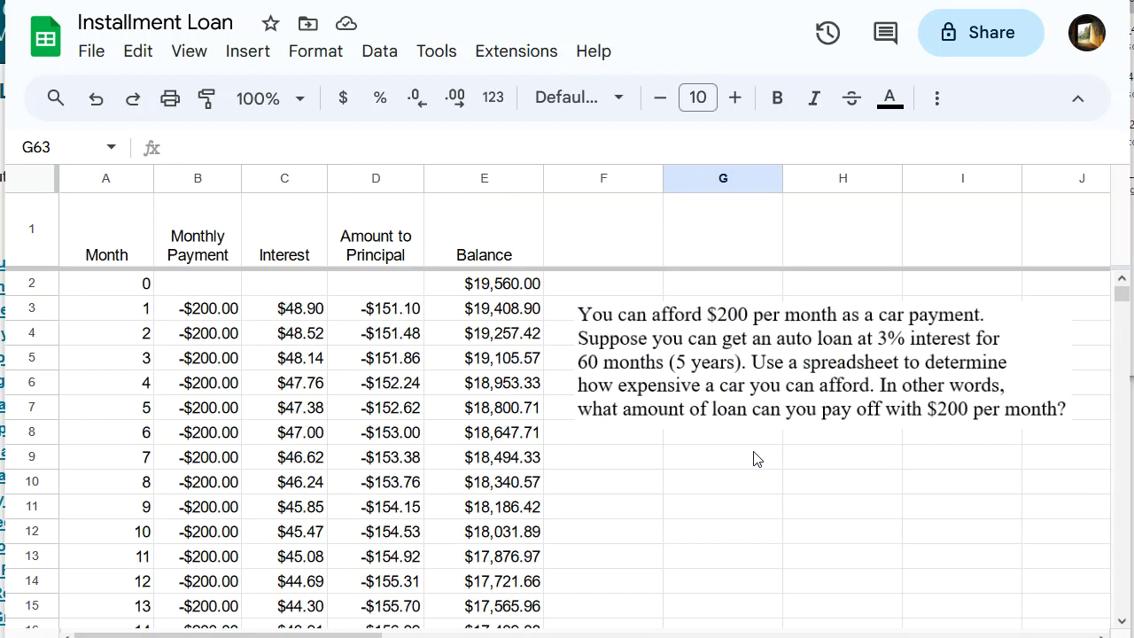
{"action": "left_click", "coordinate": [725, 483]}
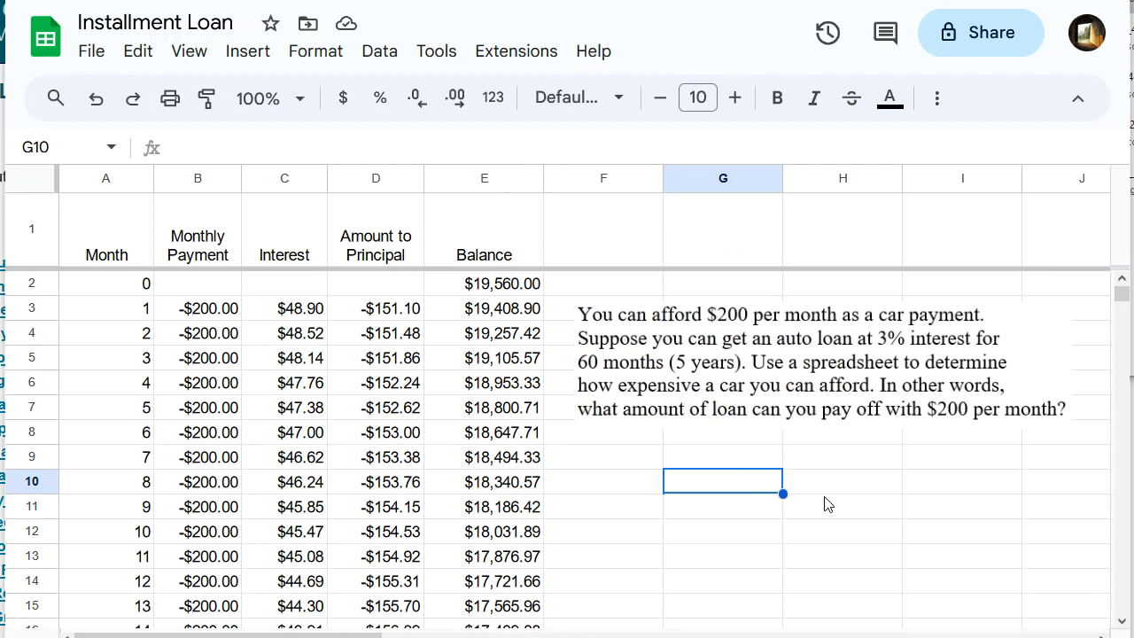
{"action": "left_click", "coordinate": [641, 489]}
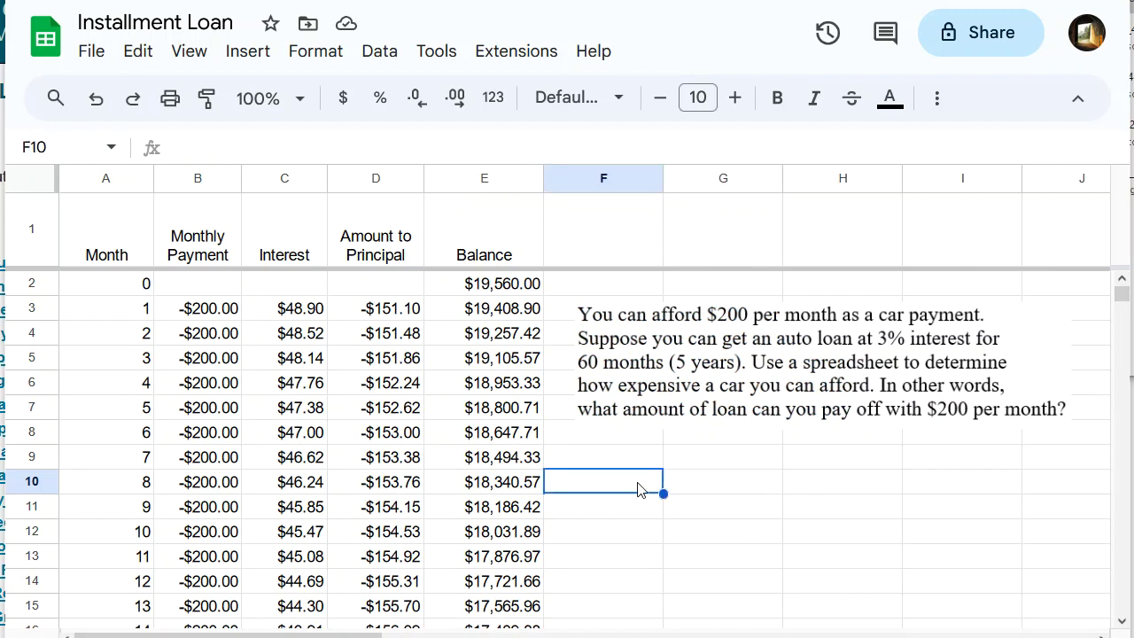
{"action": "type", "text": "Amonu"}
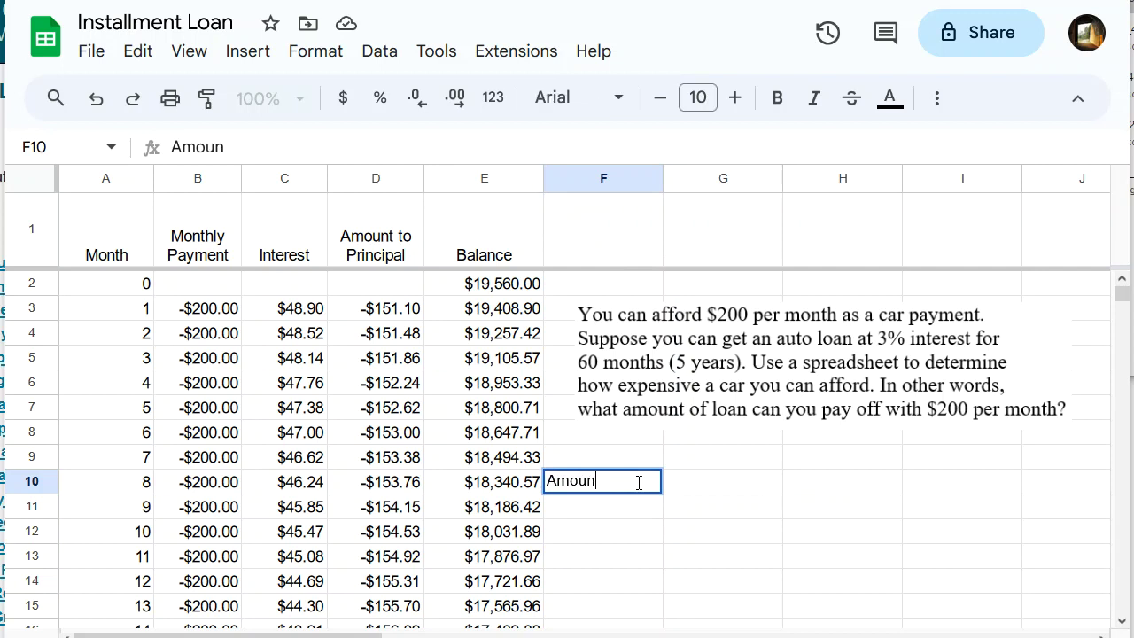
{"action": "type", "text": "t Owed"}
{"action": "key", "text": "Tab"}
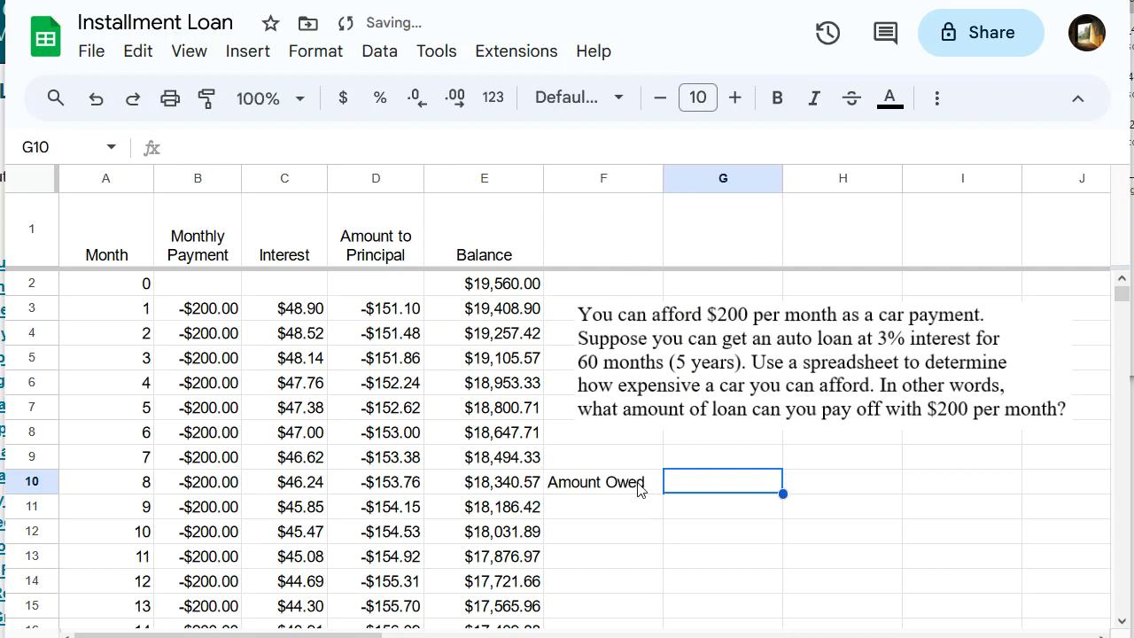
{"action": "left_click", "coordinate": [640, 490]}
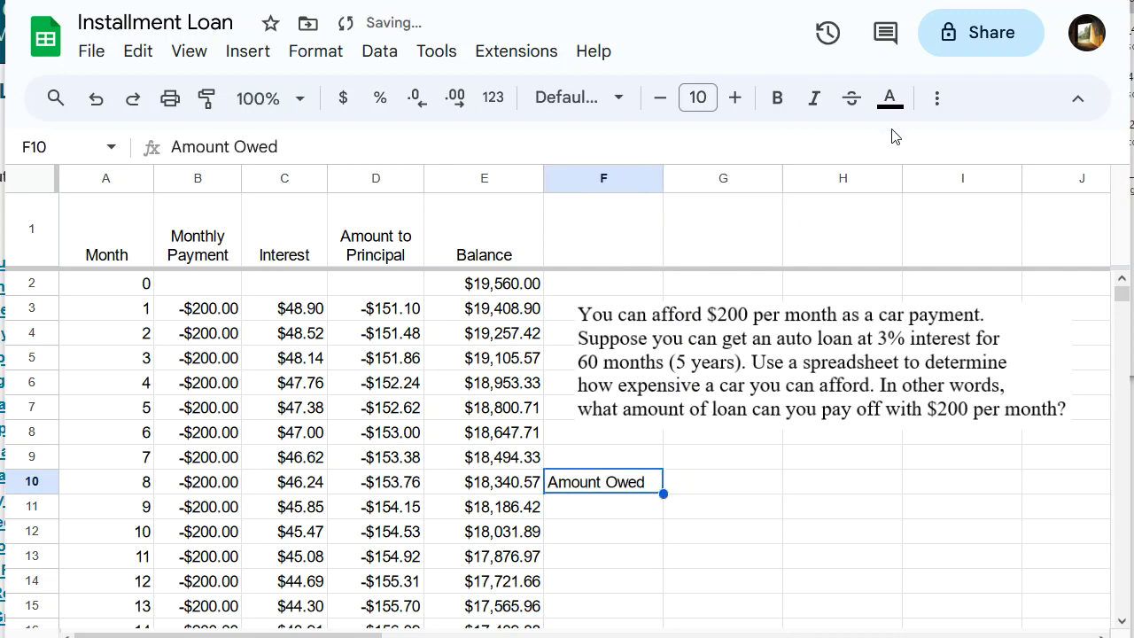
Put =E62 in G10 so it shows the final balance of $9,791.88
{"action": "left_click", "coordinate": [721, 483]}
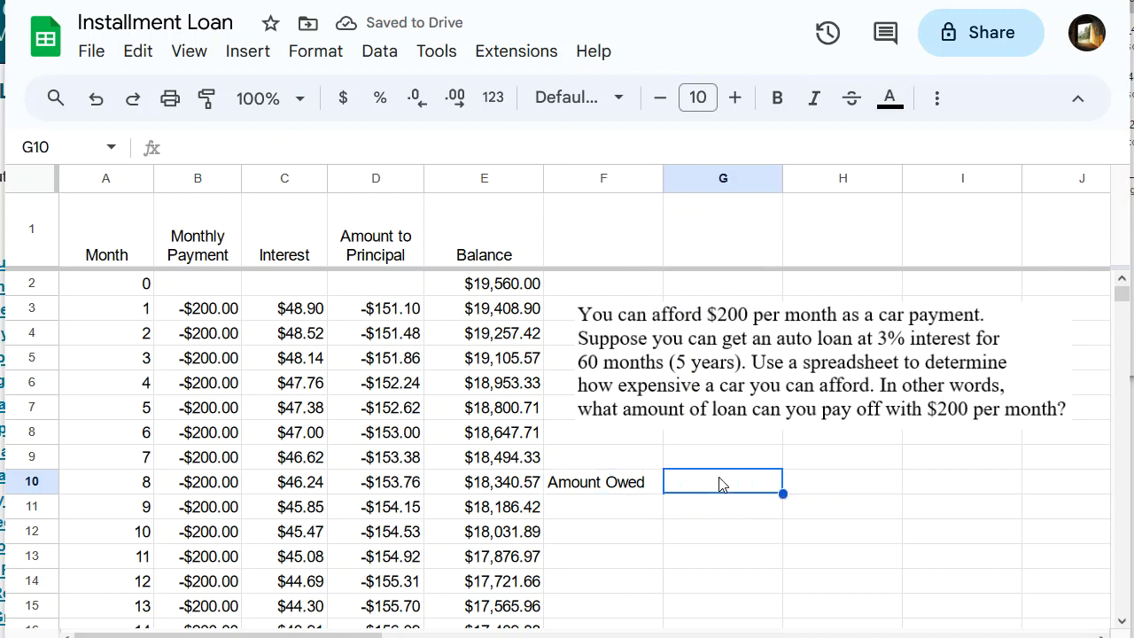
{"action": "type", "text": "="}
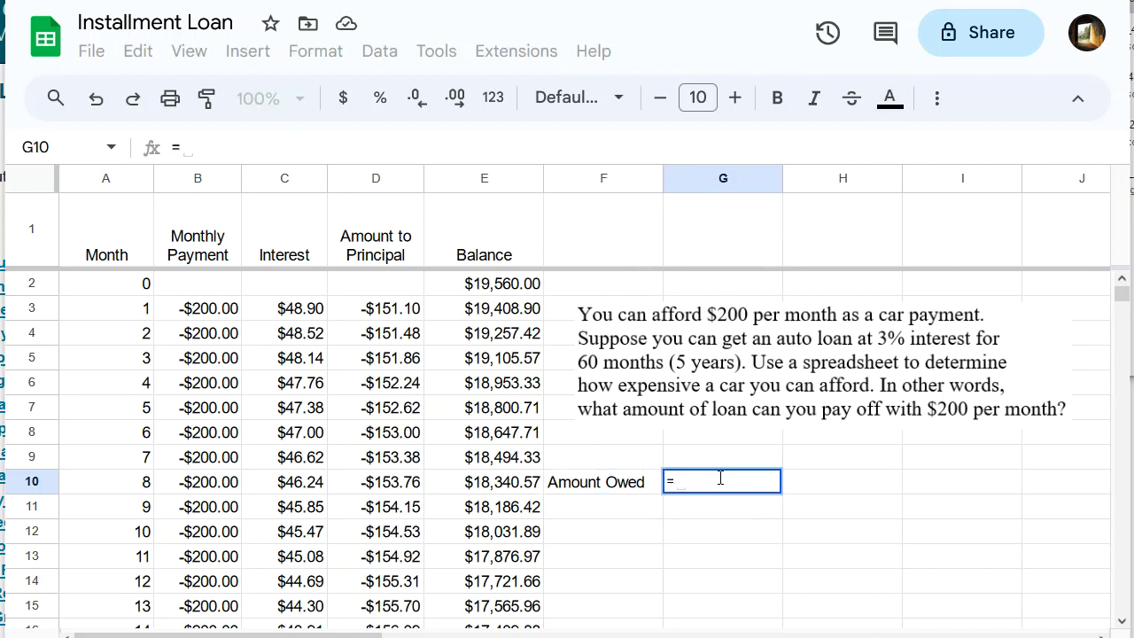
{"action": "type", "text": "e63"}
{"action": "key", "text": "Return"}
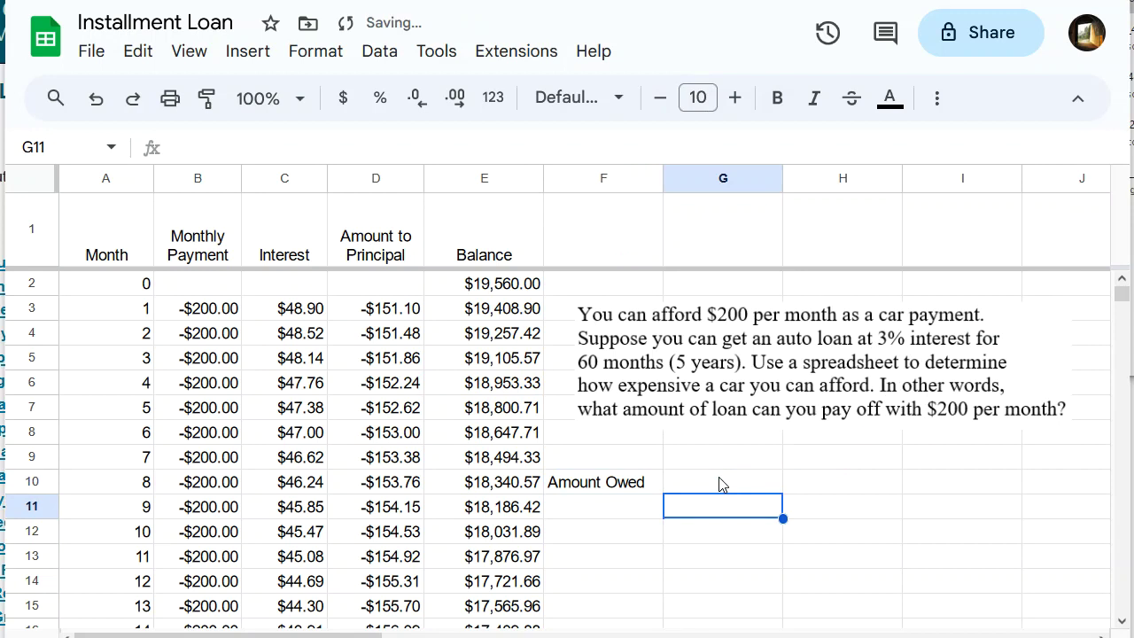
{"action": "left_click", "coordinate": [721, 483]}
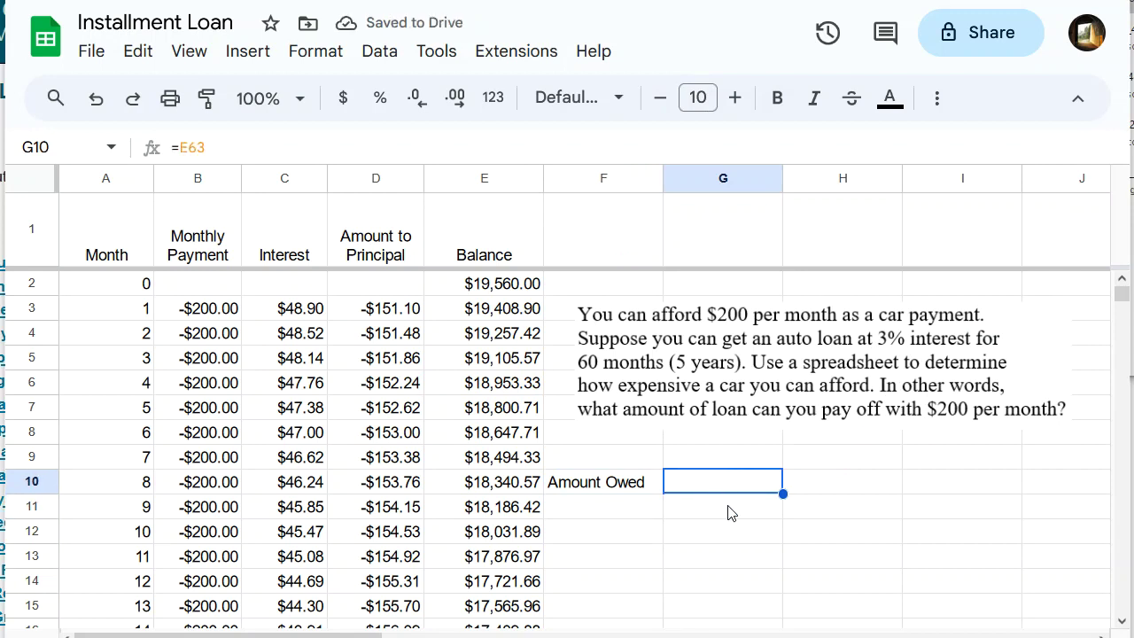
{"action": "left_click", "coordinate": [732, 511]}
{"action": "left_click", "coordinate": [726, 487]}
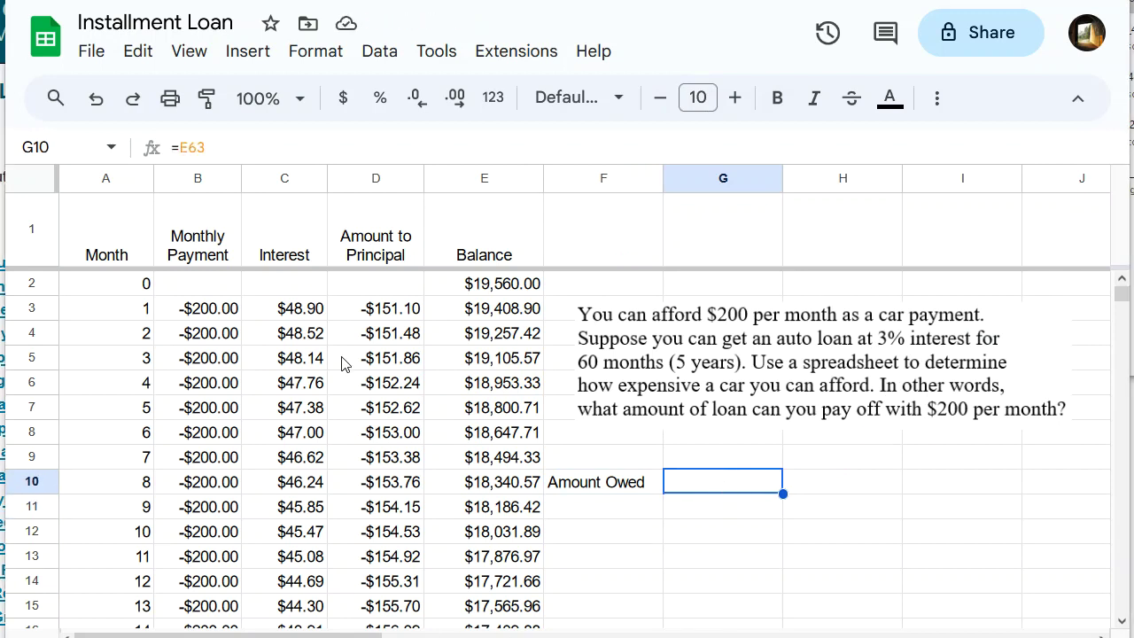
{"action": "left_click", "coordinate": [226, 135]}
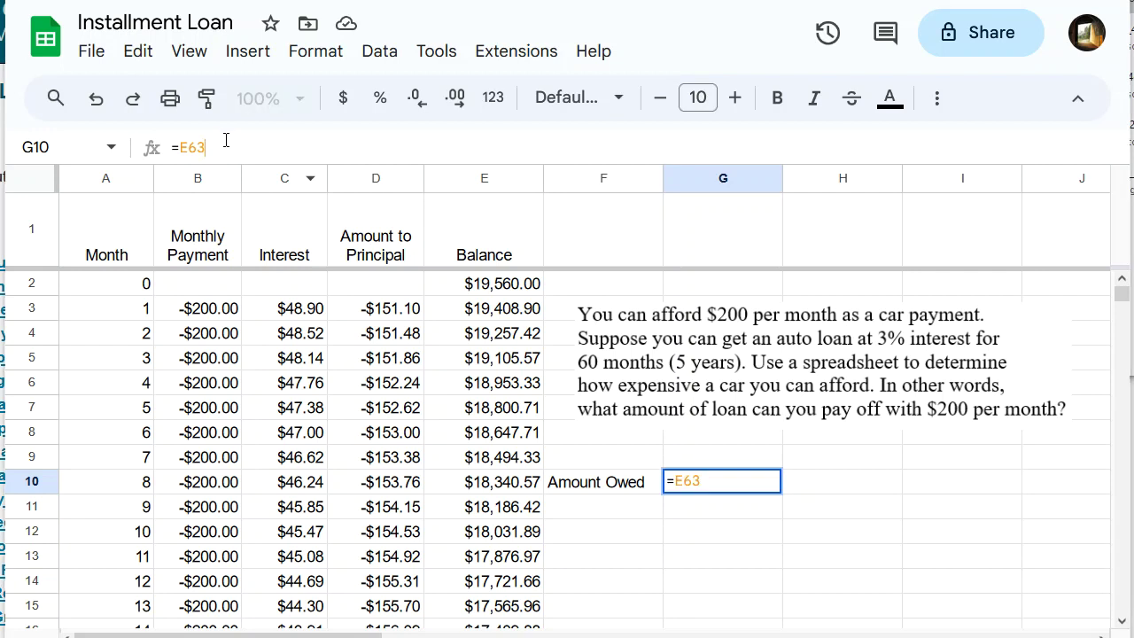
{"action": "key", "text": "BackSpace"}
{"action": "type", "text": "2"}
{"action": "key", "text": "Return"}
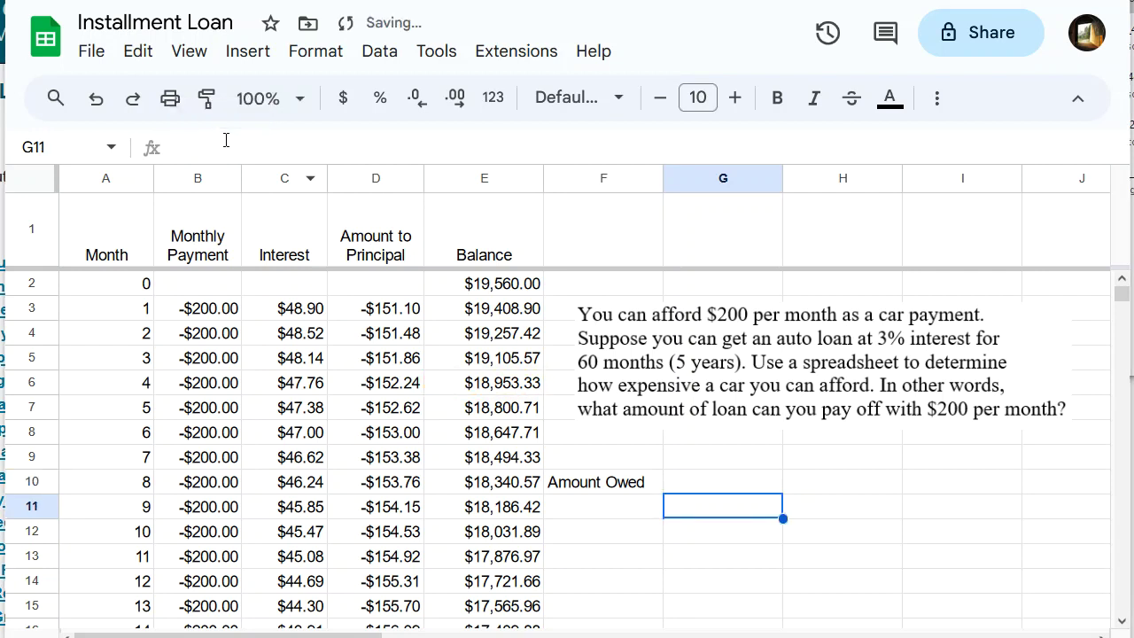
{"action": "left_click", "coordinate": [571, 490]}
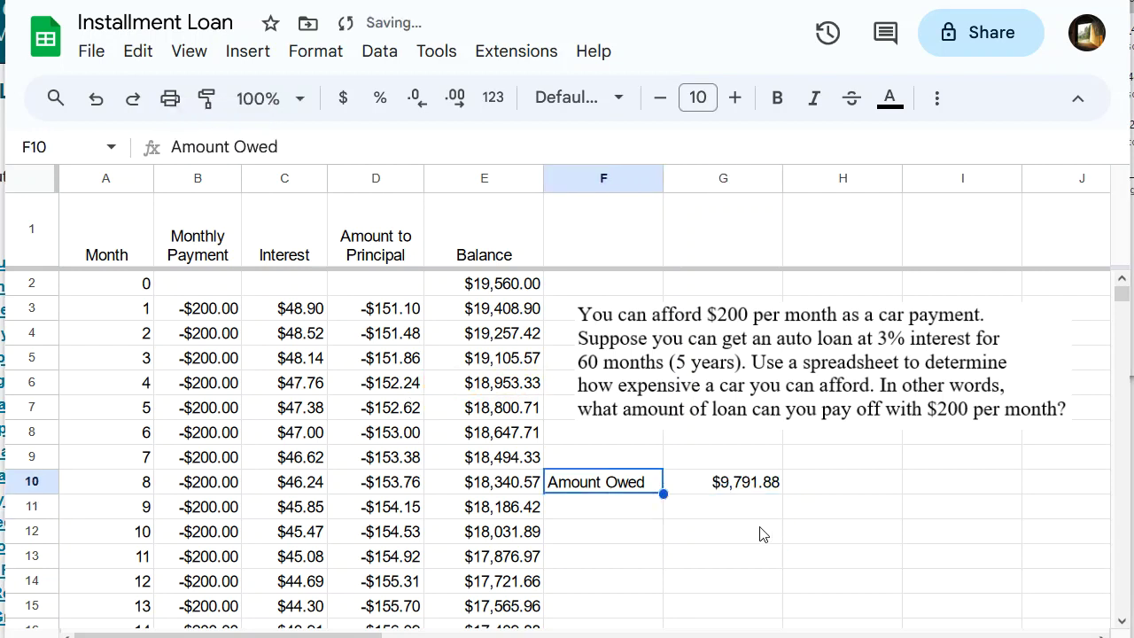
{"action": "left_click_drag", "start_coordinate": [605, 487], "coordinate": [706, 489]}
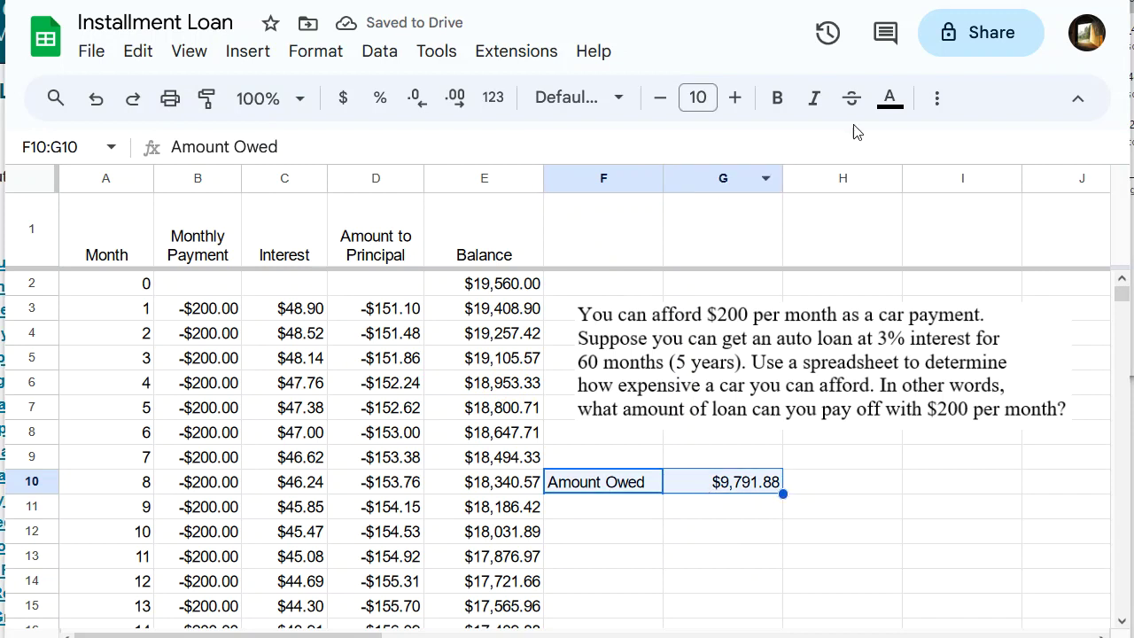
Give the Amount Owed label and value in F10:G10 a yellow fill
{"action": "left_click", "coordinate": [937, 99]}
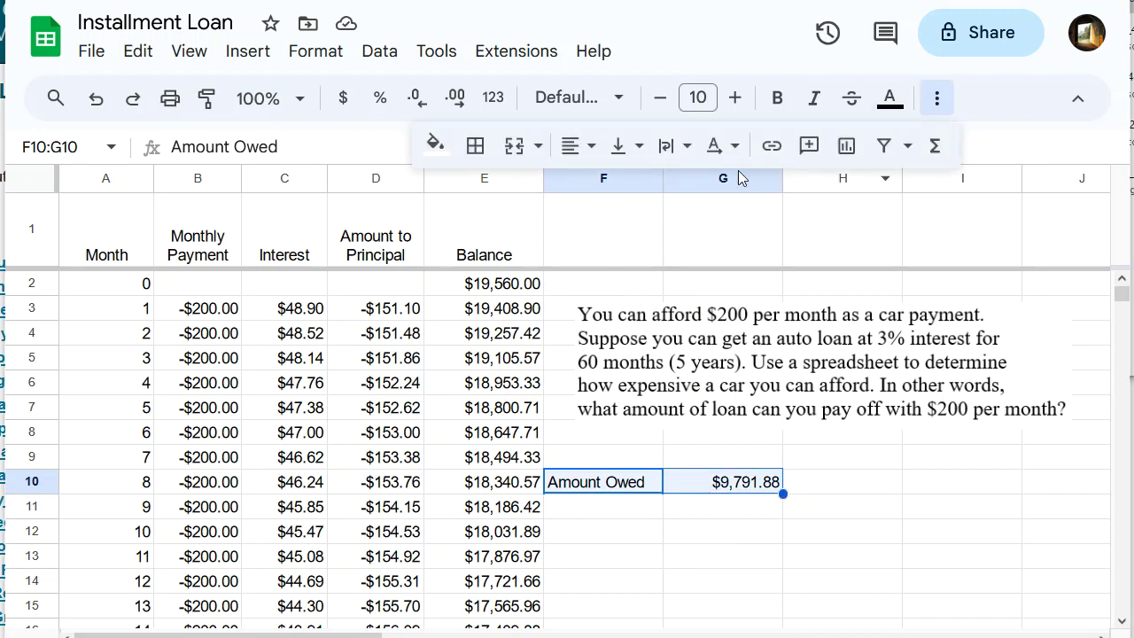
{"action": "left_click", "coordinate": [435, 145]}
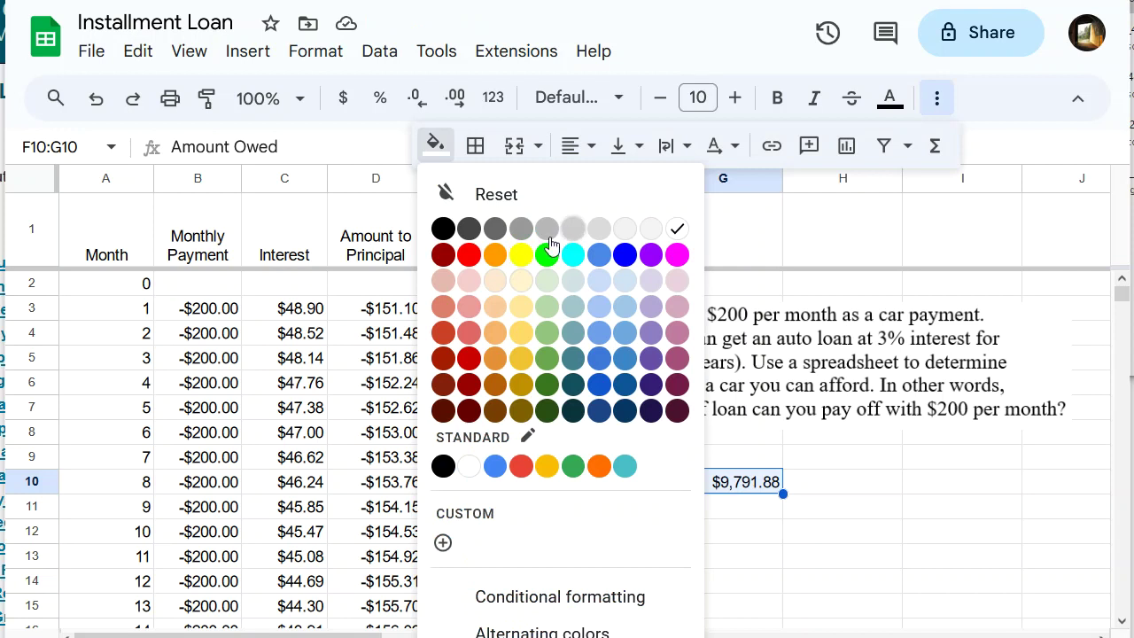
{"action": "left_click", "coordinate": [522, 255]}
{"action": "left_click", "coordinate": [917, 483]}
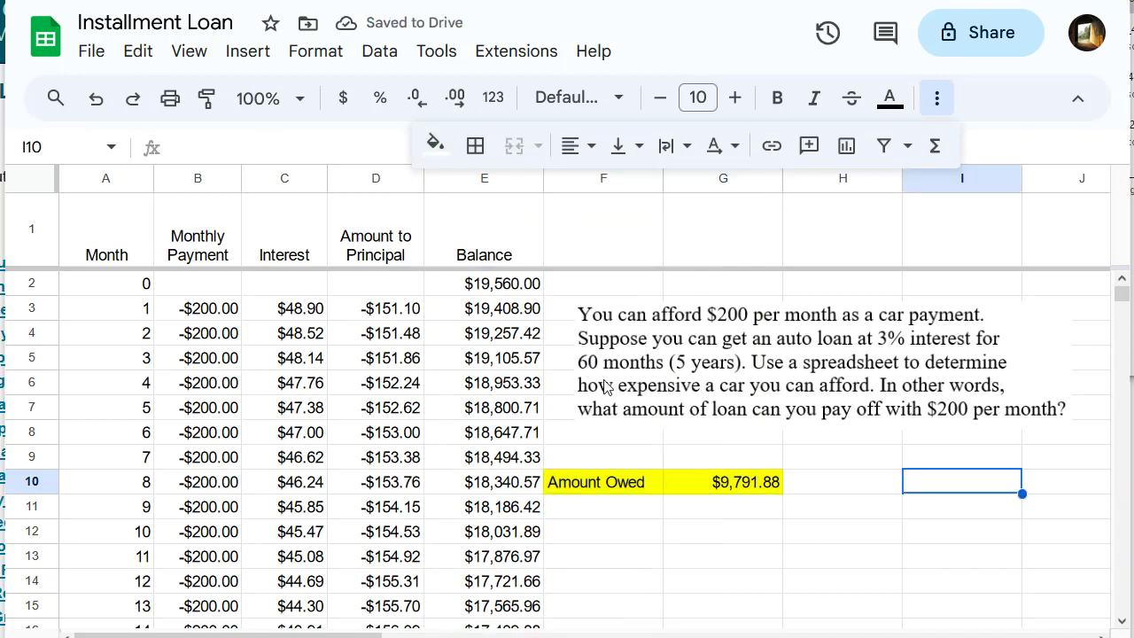
{"action": "left_click", "coordinate": [484, 284]}
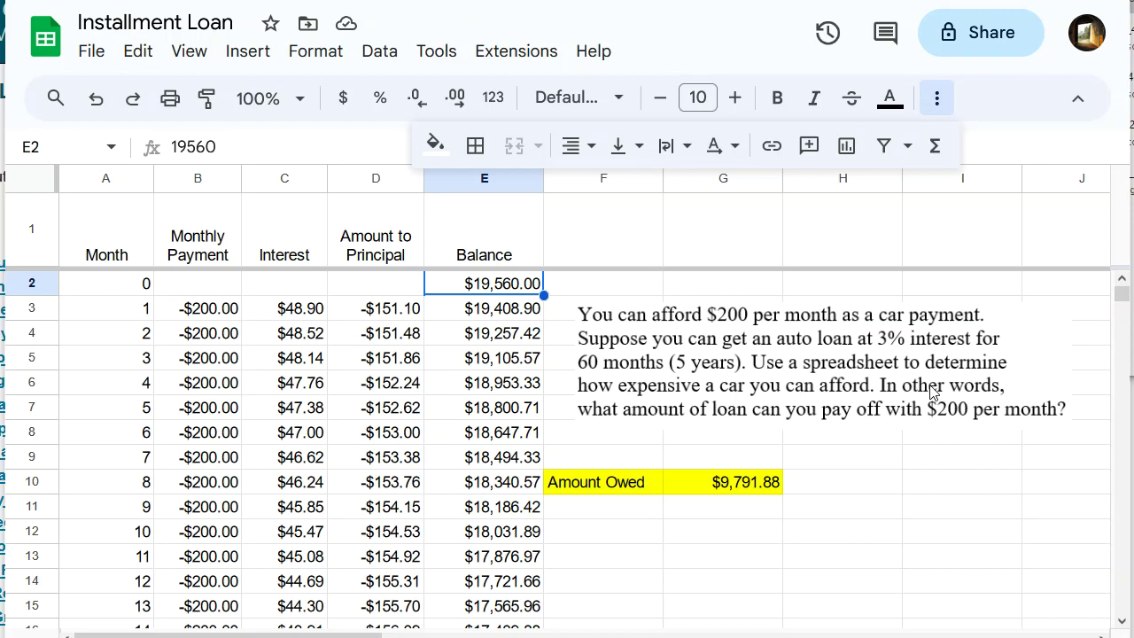
Replace the 19560 starting balance in E2 with 10,000, making Amount Owed -$1,313.17
{"action": "key", "text": "Delete"}
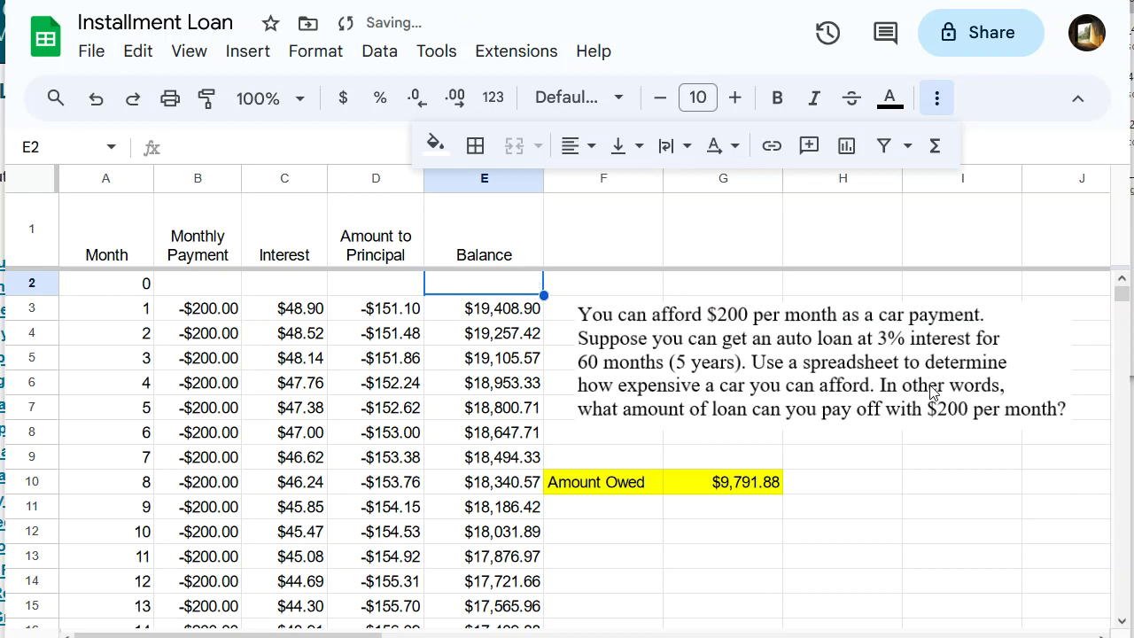
{"action": "type", "text": "10,0"}
{"action": "type", "text": "0"}
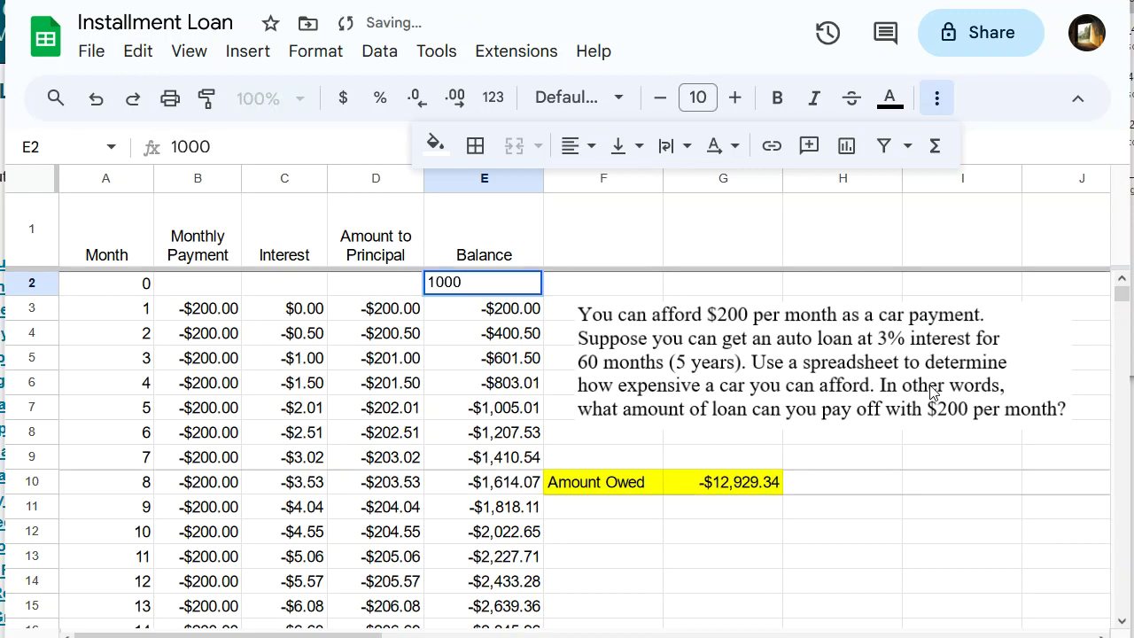
{"action": "type", "text": "0"}
{"action": "key", "text": "Return"}
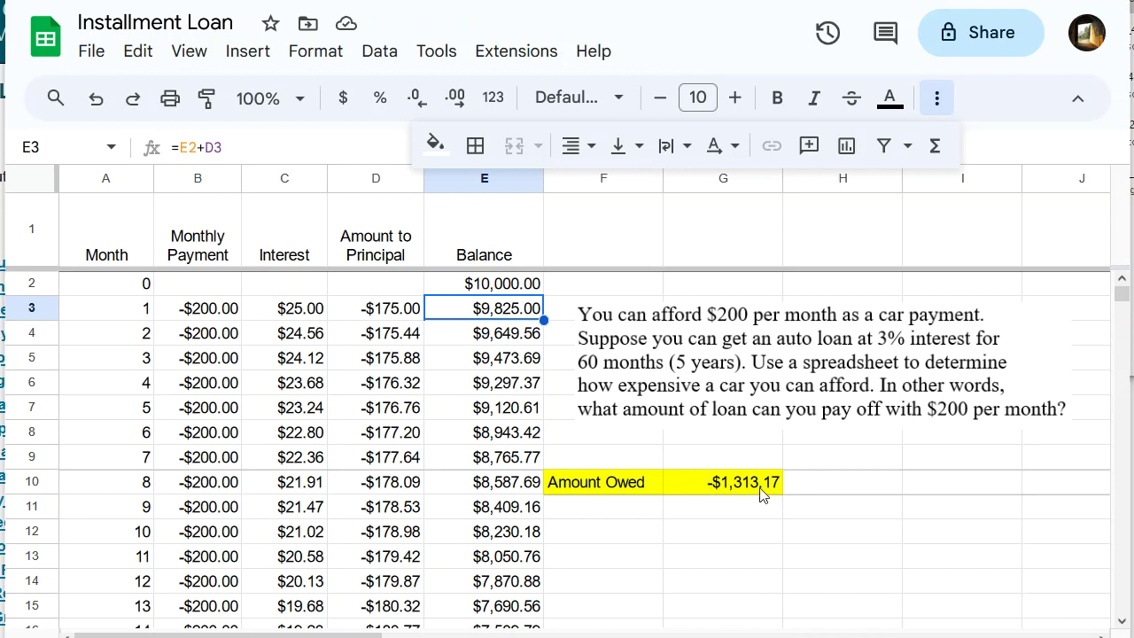
{"action": "scroll", "coordinate": [594, 576], "scroll_direction": "down", "scroll_amount": 10}
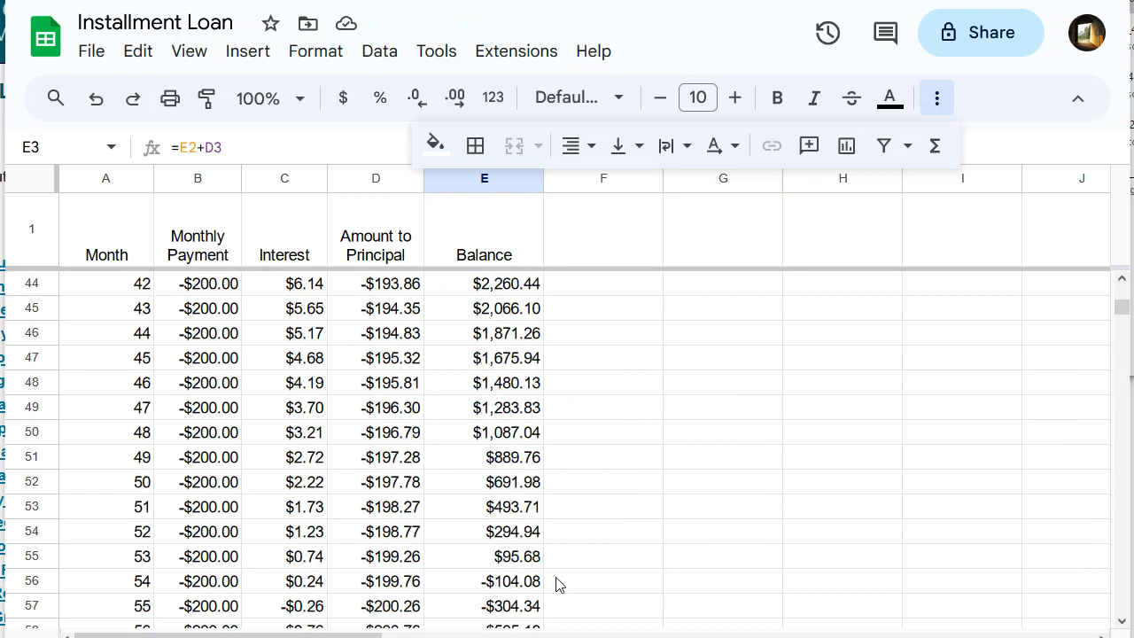
{"action": "scroll", "coordinate": [558, 583], "scroll_direction": "down", "scroll_amount": 2}
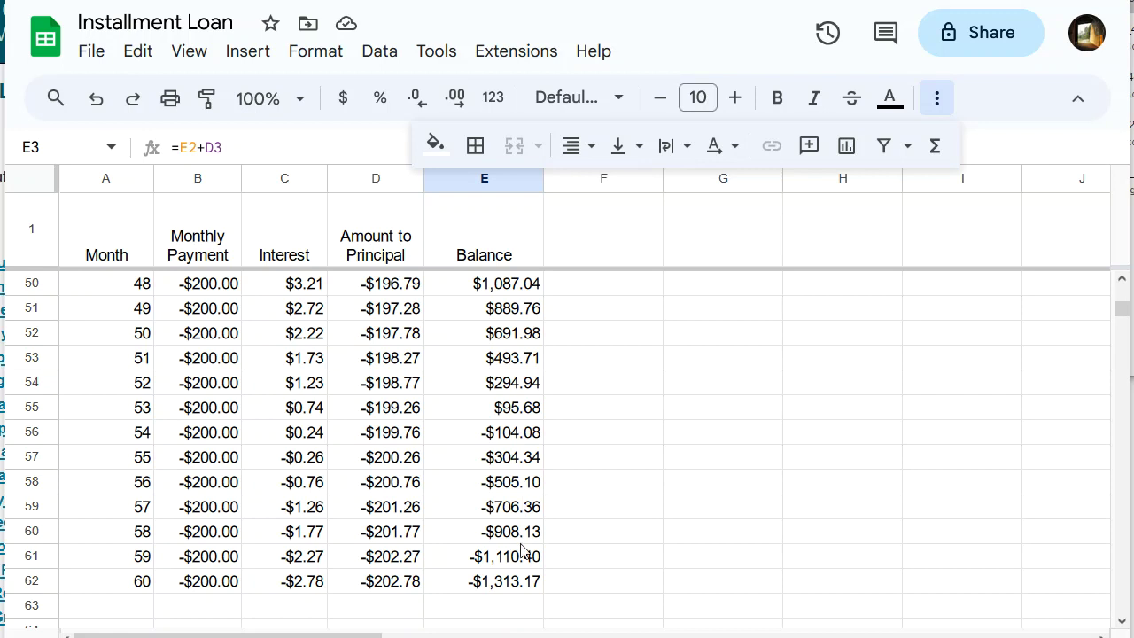
{"action": "scroll", "coordinate": [666, 512], "scroll_direction": "up", "scroll_amount": 7}
{"action": "scroll", "coordinate": [666, 512], "scroll_direction": "up", "scroll_amount": 5}
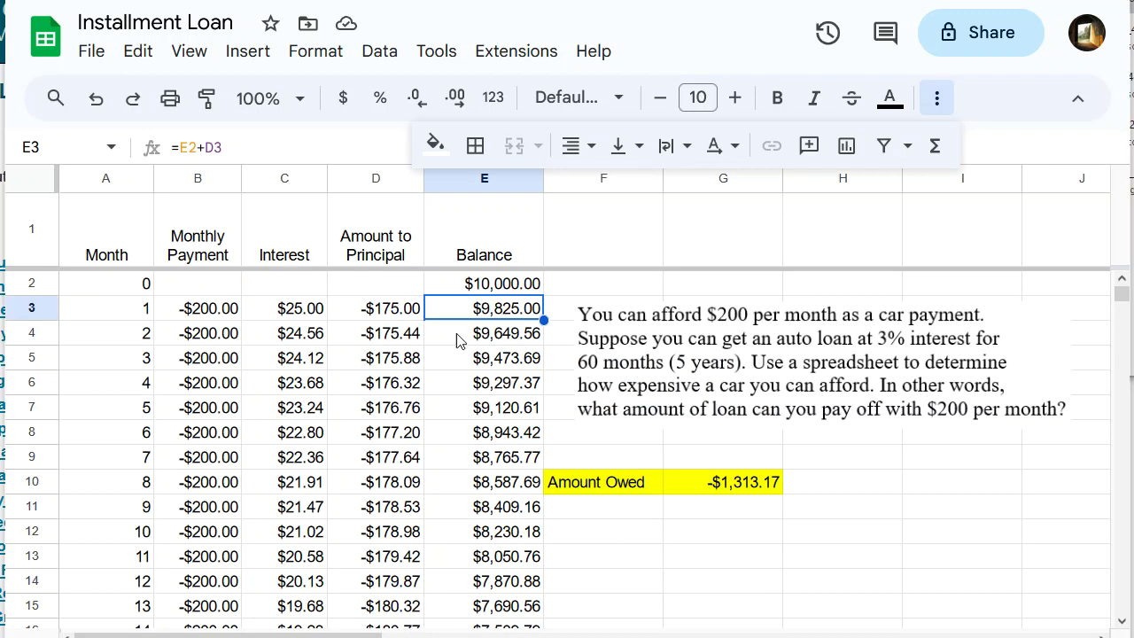
Try starting balances of 11000, 11,500 and 11300 in E2
{"action": "left_click", "coordinate": [496, 287]}
{"action": "type", "text": "11000"}
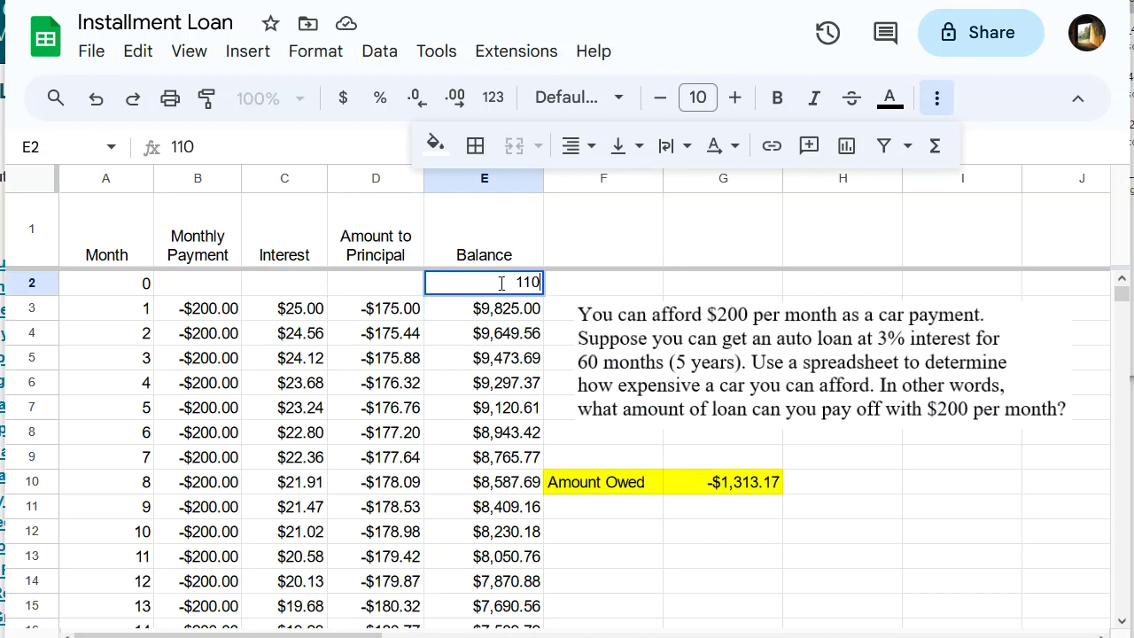
{"action": "key", "text": "Return"}
{"action": "left_click", "coordinate": [502, 286]}
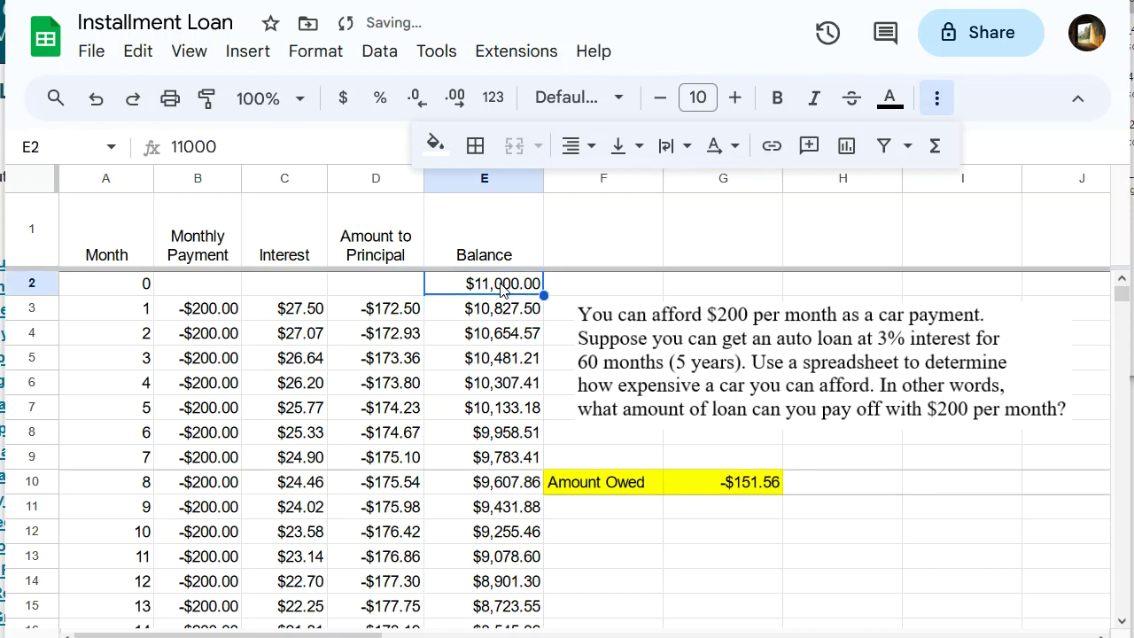
{"action": "type", "text": "11"}
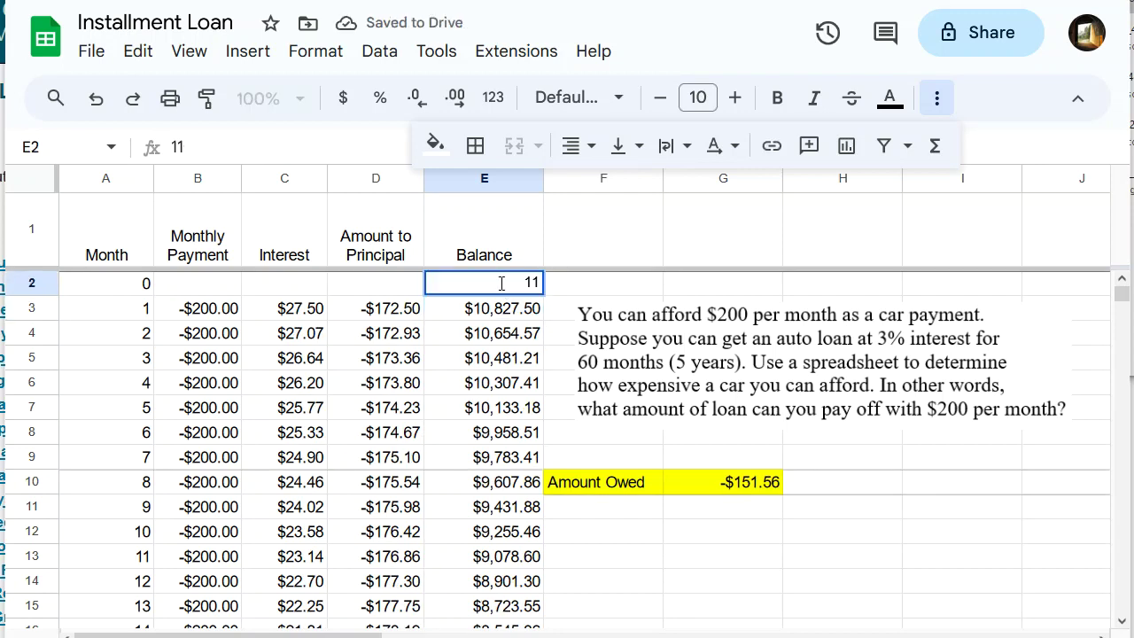
{"action": "type", "text": ",500"}
{"action": "key", "text": "Return"}
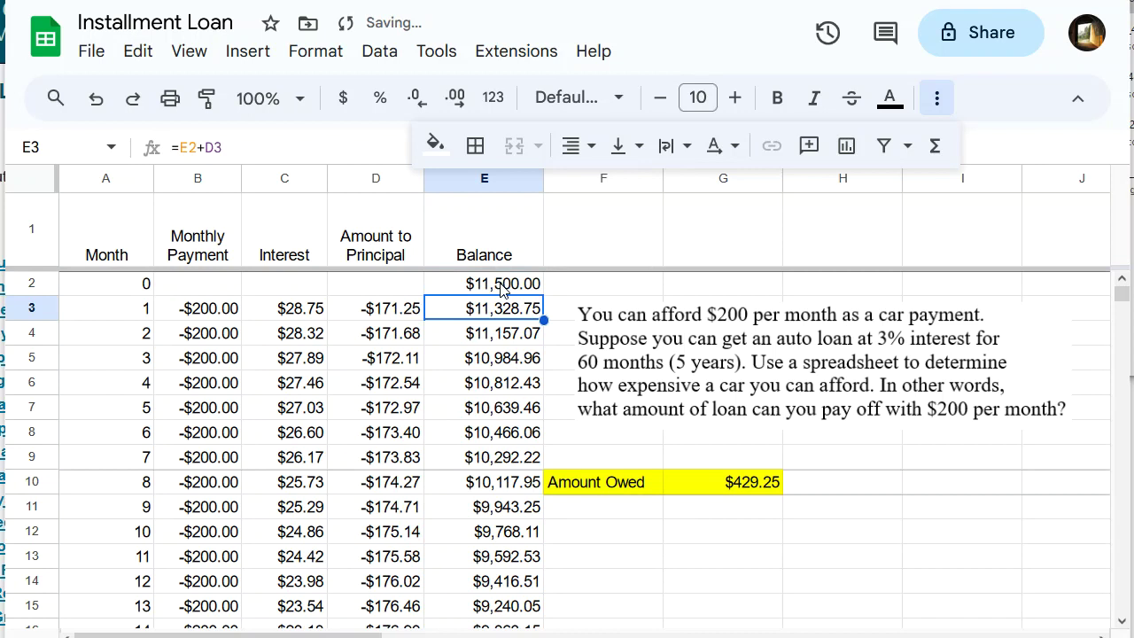
{"action": "left_click", "coordinate": [501, 285]}
{"action": "type", "text": "11300"}
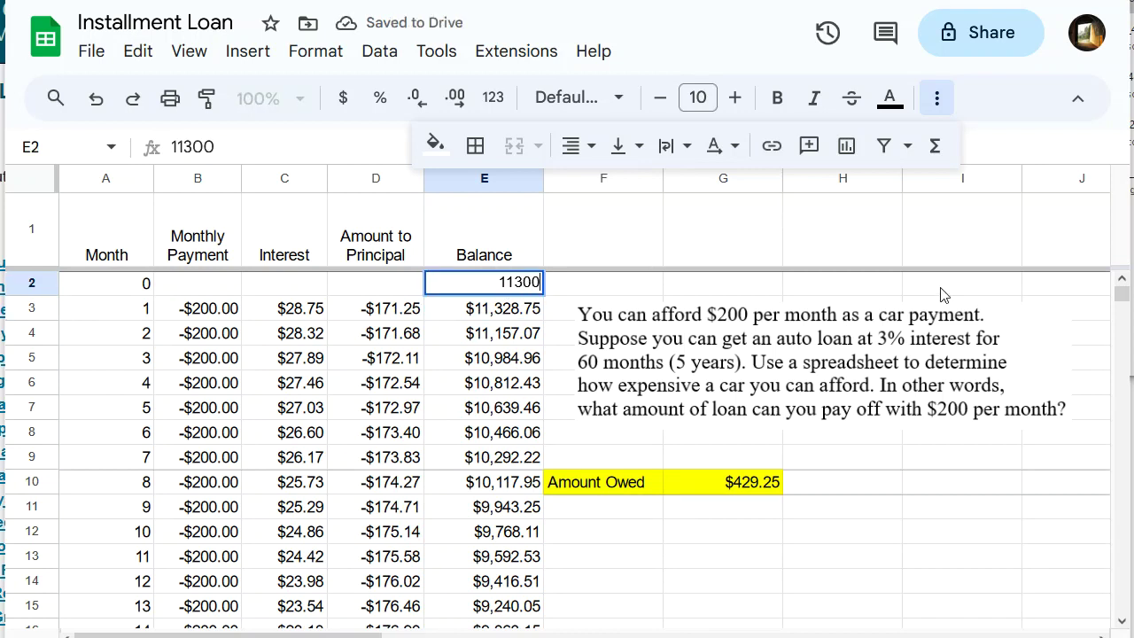
{"action": "key", "text": "Return"}
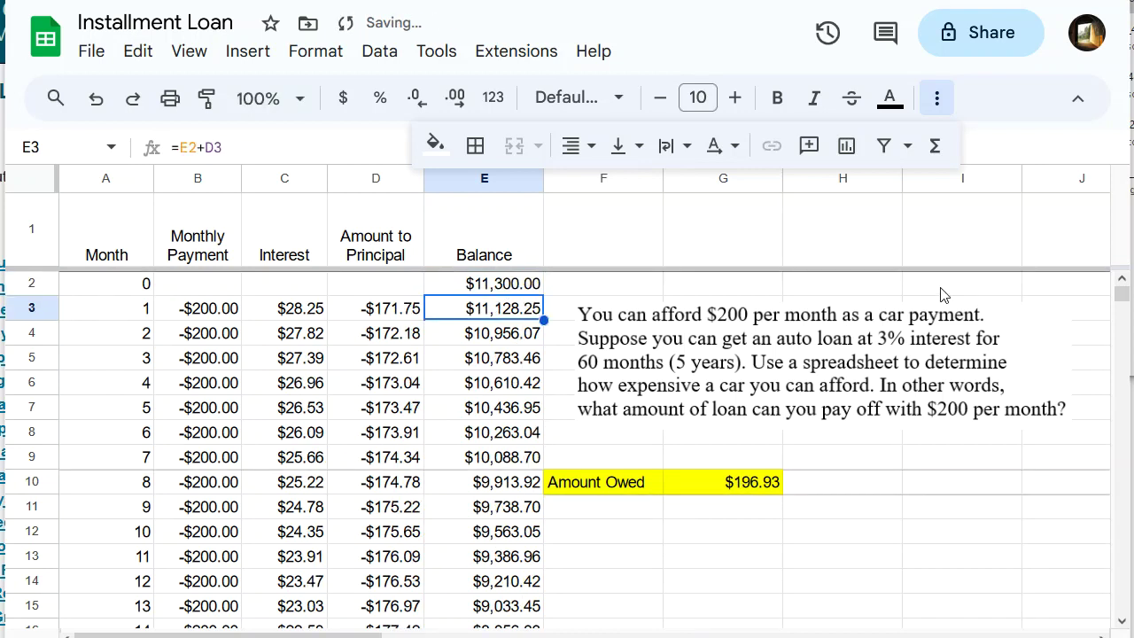
Try 11,200, 11,100, then settle on 11,150 in E2, giving Amount Owed $22.68
{"action": "left_click", "coordinate": [517, 287]}
{"action": "type", "text": "11,200"}
{"action": "key", "text": "Return"}
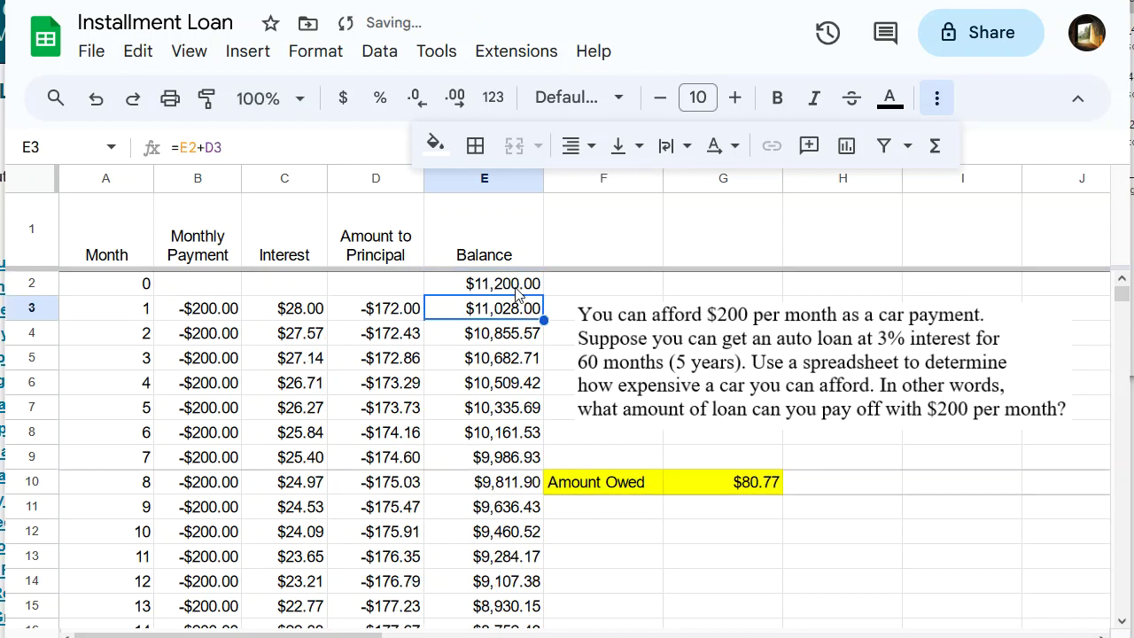
{"action": "left_click", "coordinate": [517, 286]}
{"action": "type", "text": "11"}
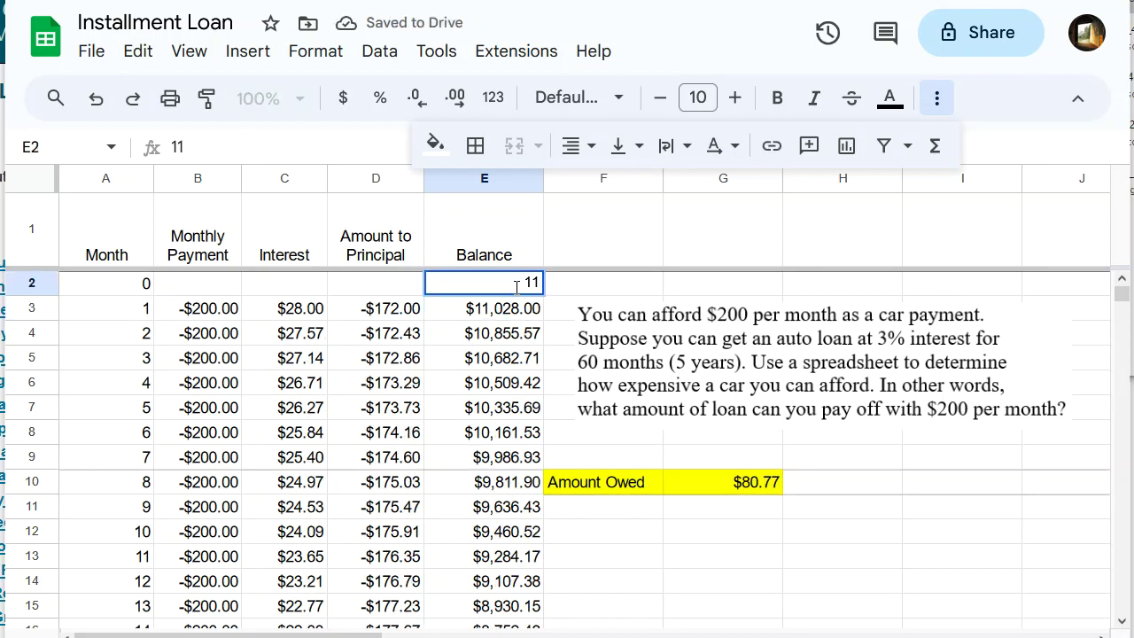
{"action": "type", "text": ",100"}
{"action": "key", "text": "Return"}
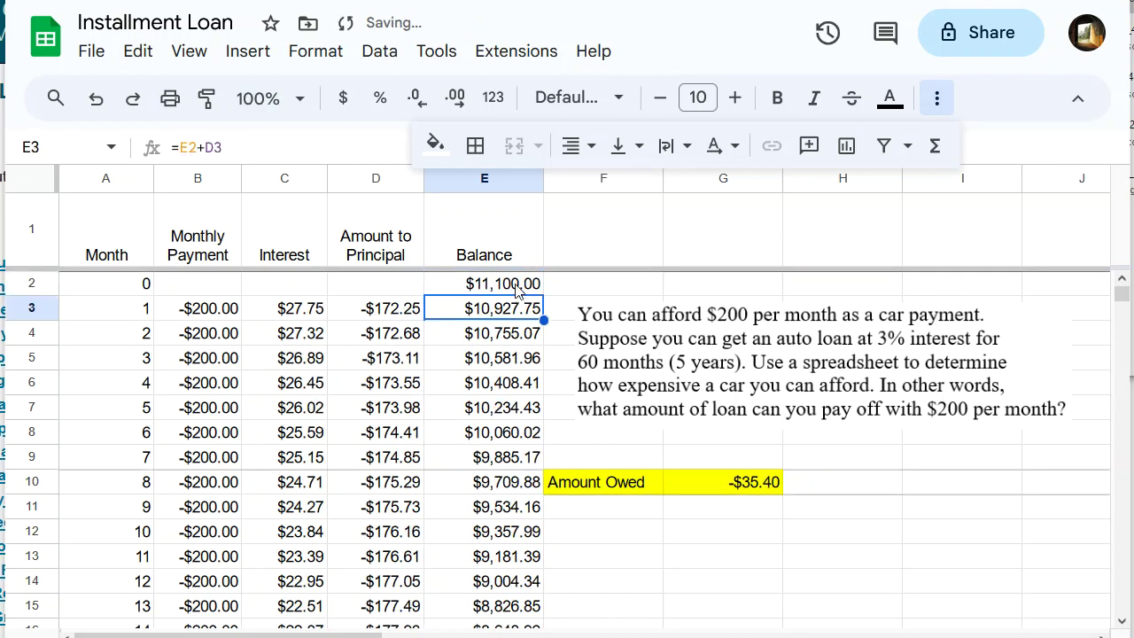
{"action": "left_click", "coordinate": [518, 289]}
{"action": "type", "text": "11,"}
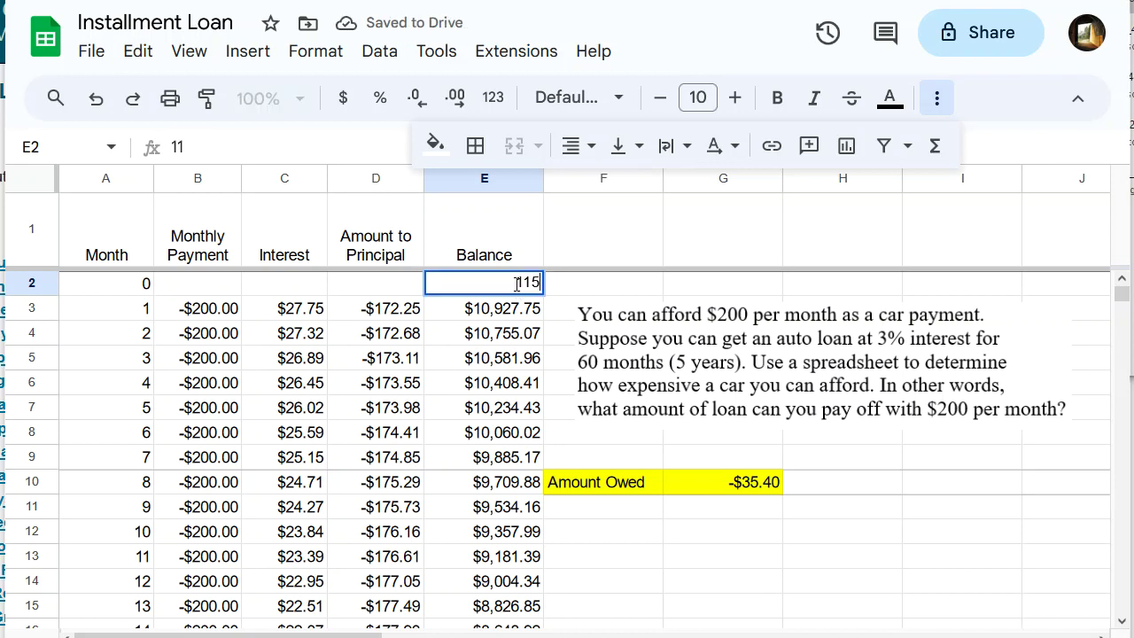
{"action": "type", "text": "150"}
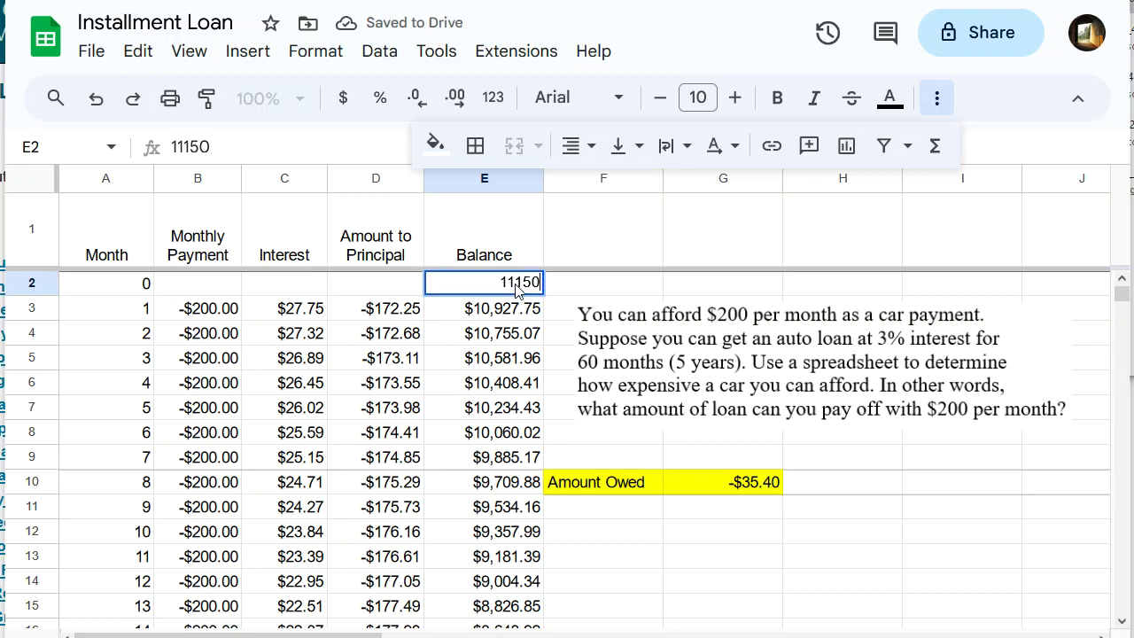
{"action": "key", "text": "Return"}
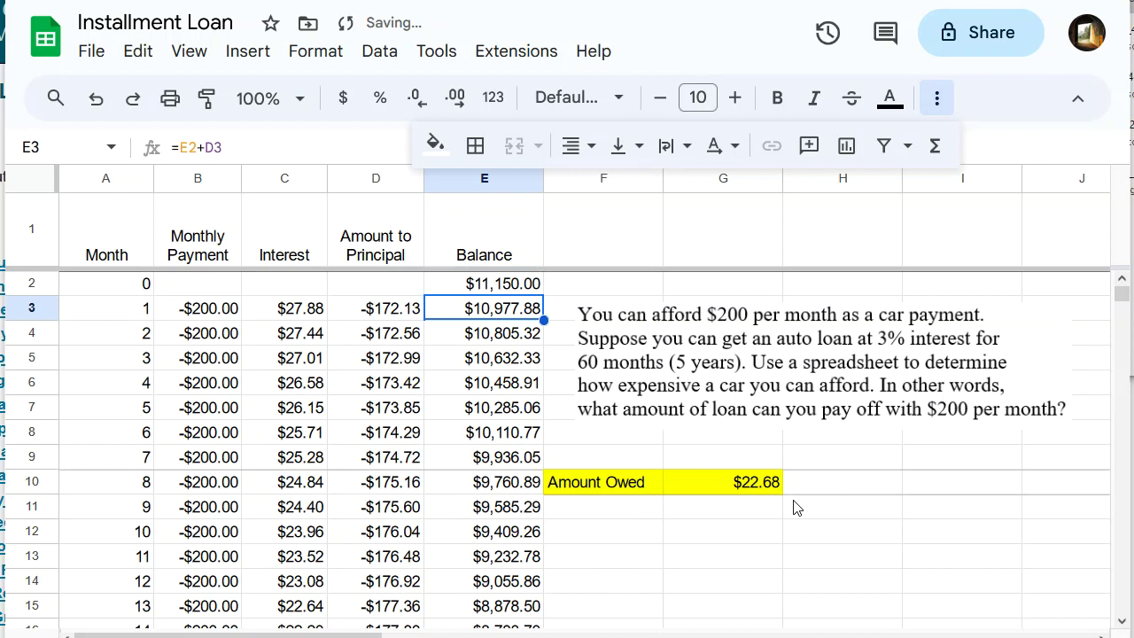
{"action": "left_click", "coordinate": [514, 288]}
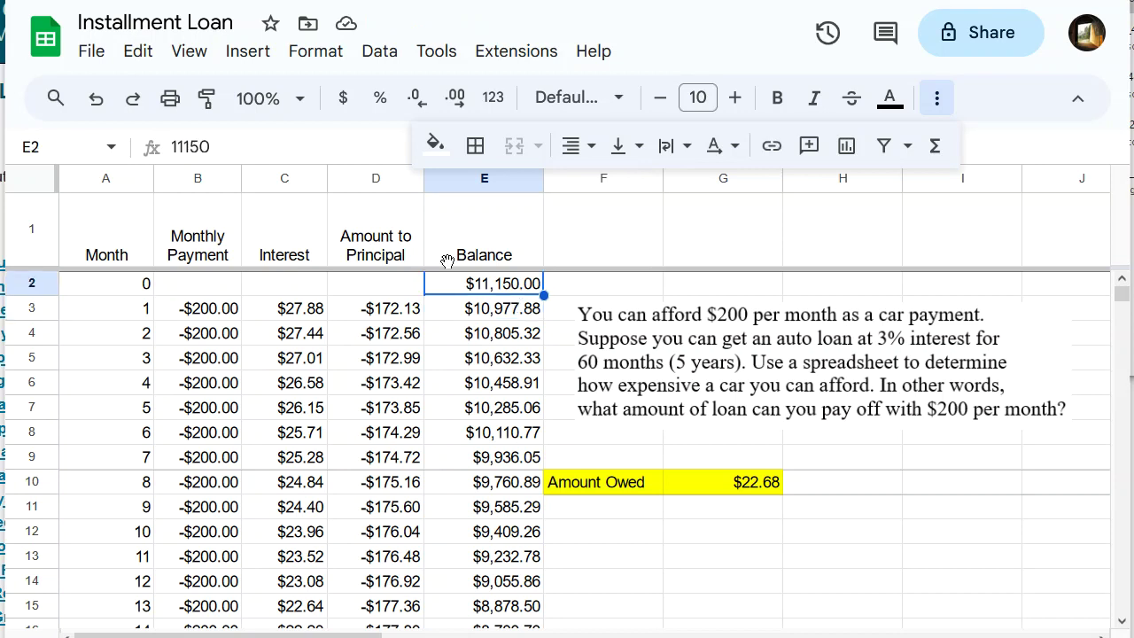
Change the E2 starting balance from 11150 to 11130, bringing Amount Owed to -$0.55
{"action": "left_click", "coordinate": [198, 146]}
{"action": "key", "text": "BackSpace"}
{"action": "type", "text": "3"}
{"action": "key", "text": "Return"}
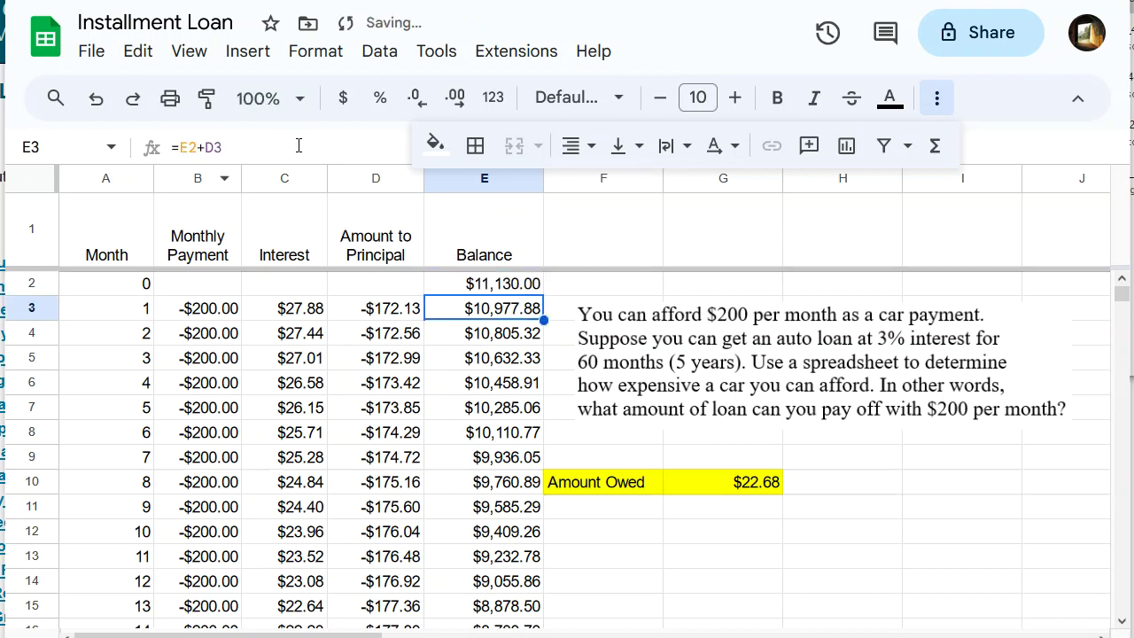
{"action": "left_click", "coordinate": [683, 572]}
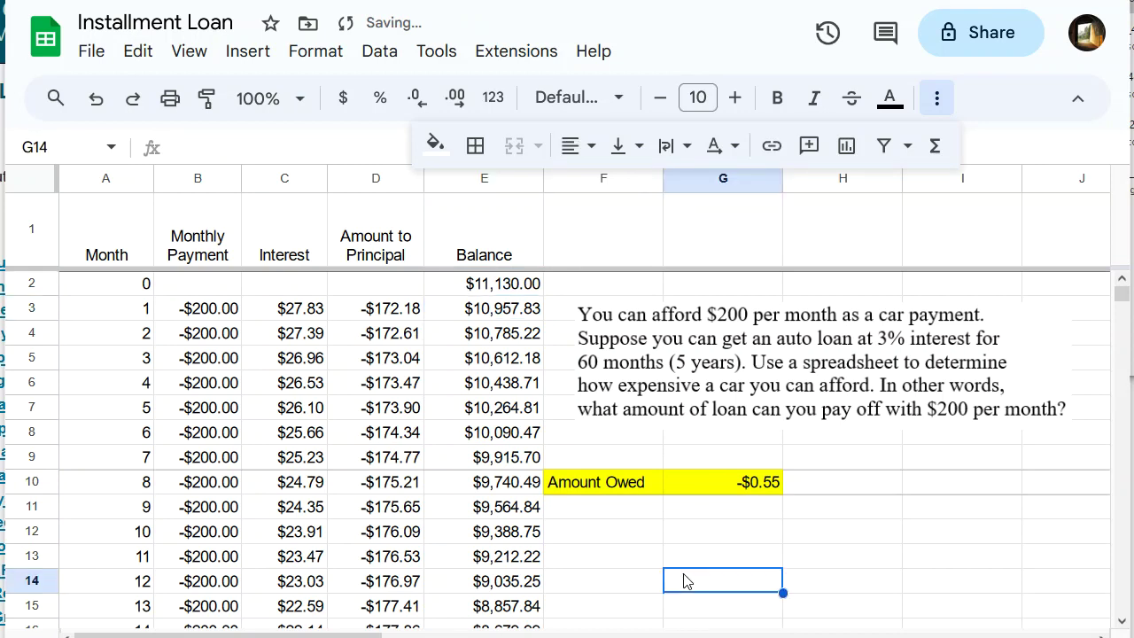